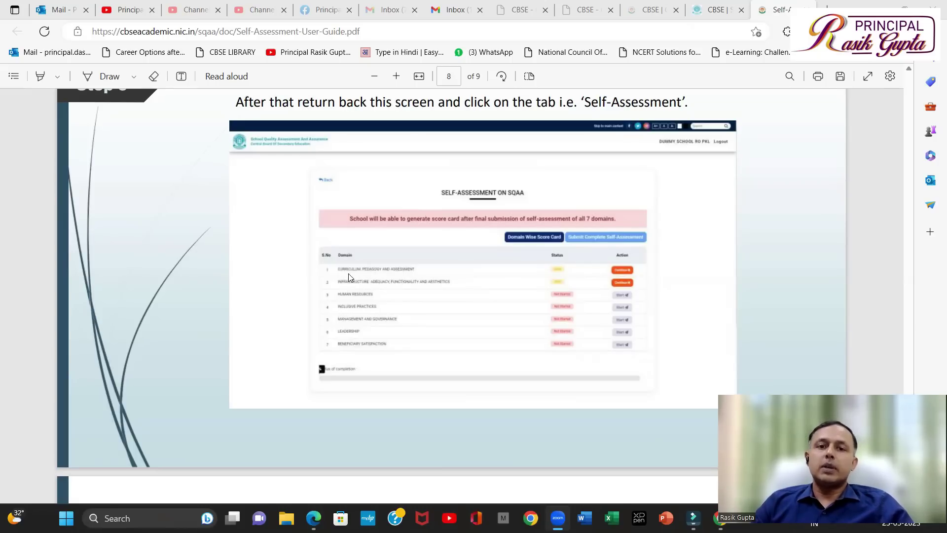
Read the user guide's pages on the Self-Assessment screen and the Step 7 Overall Score Card
scroll(352, 273, "down", 2)
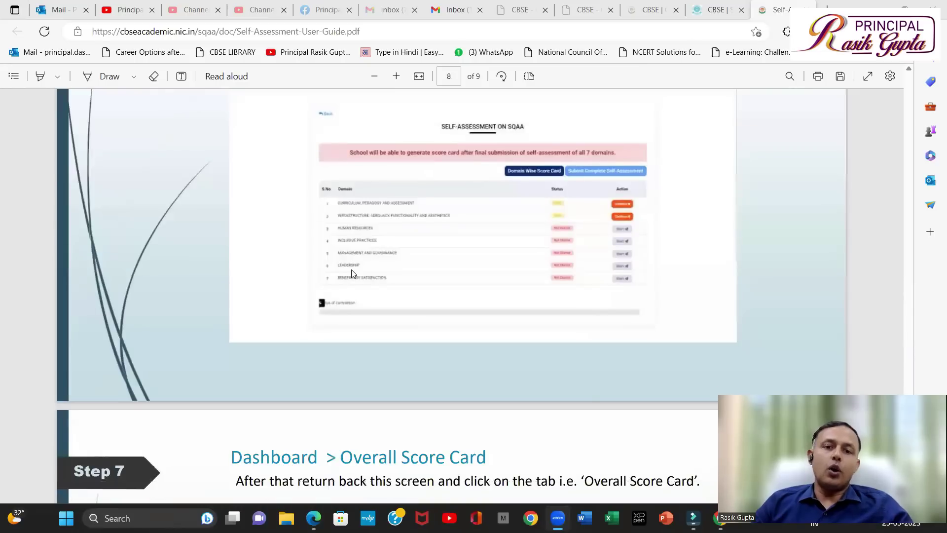
scroll(352, 271, "down", 2)
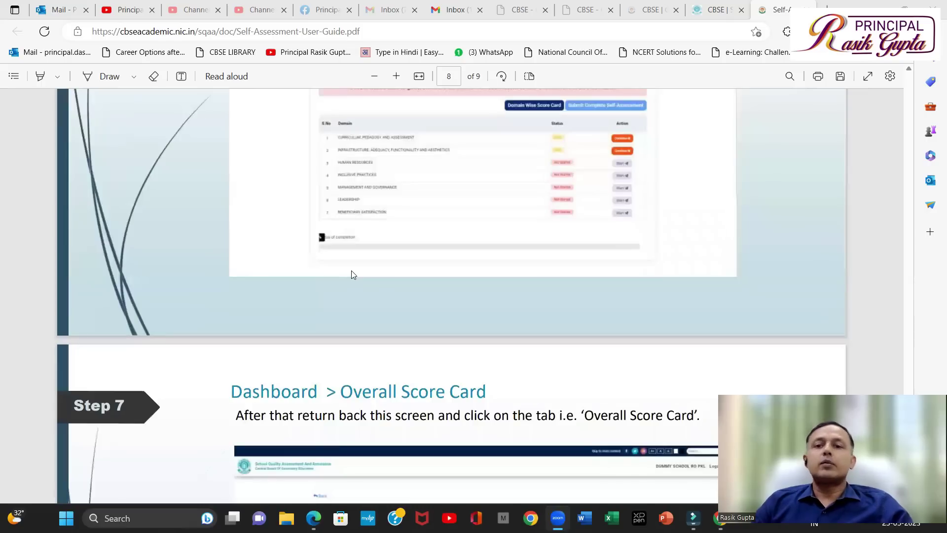
scroll(352, 274, "up", 2)
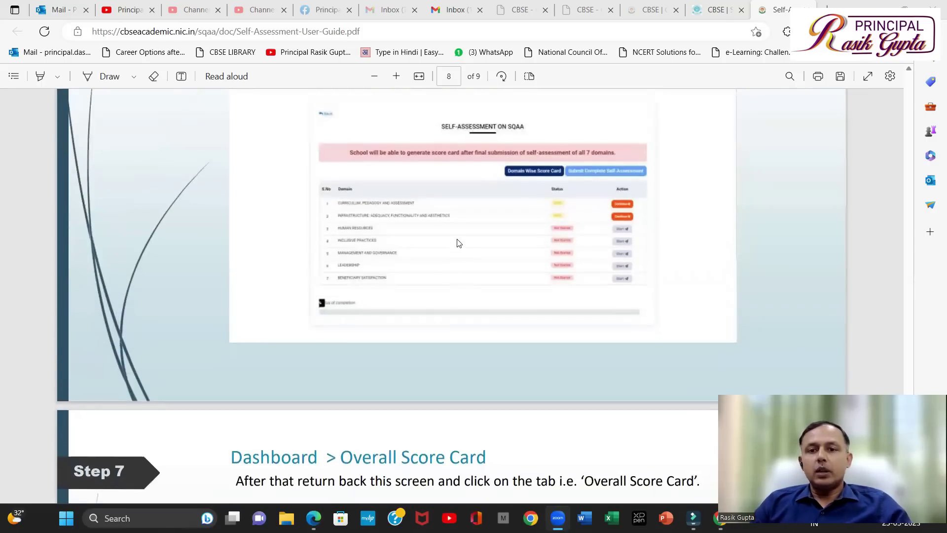
scroll(466, 248, "down", 10)
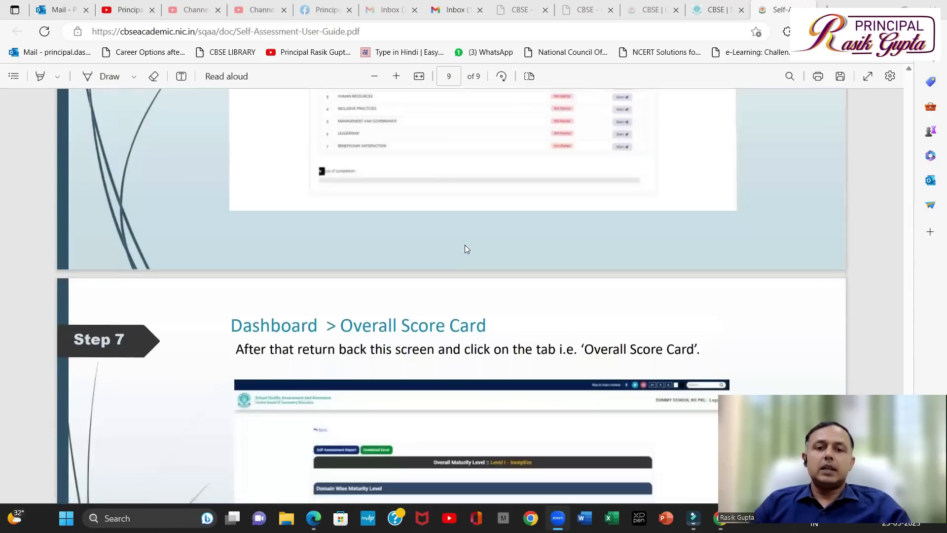
scroll(466, 248, "down", 1)
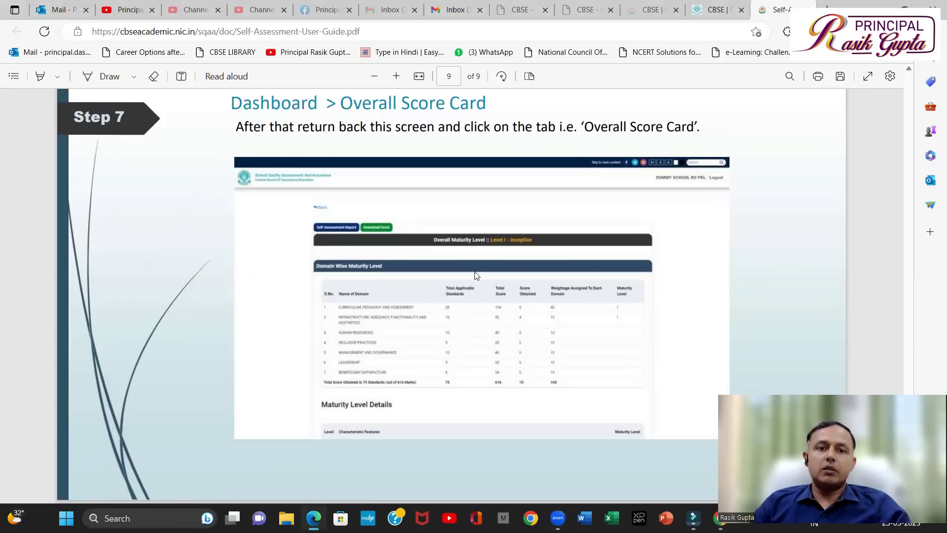
scroll(476, 275, "up", 1)
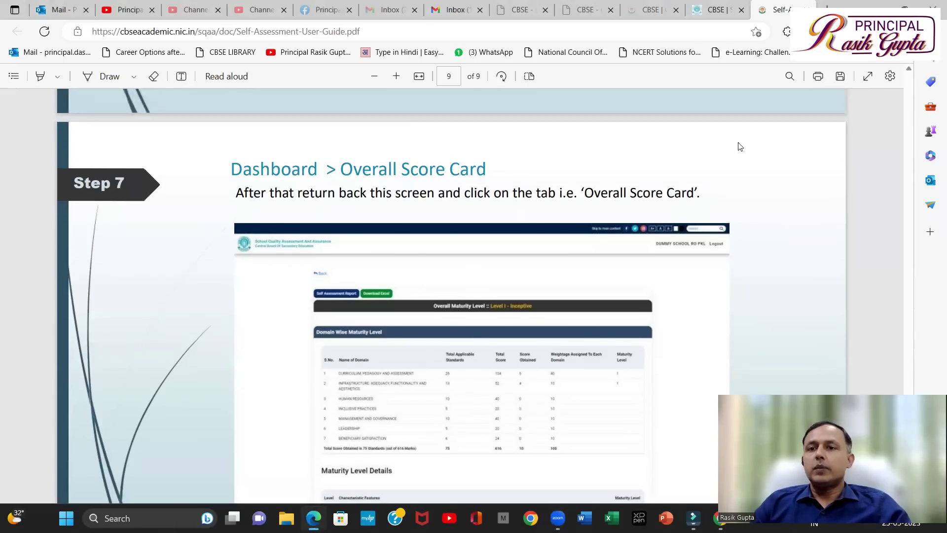
Close the user guide and open the School Login form on the SQAA portal
left_click(807, 10)
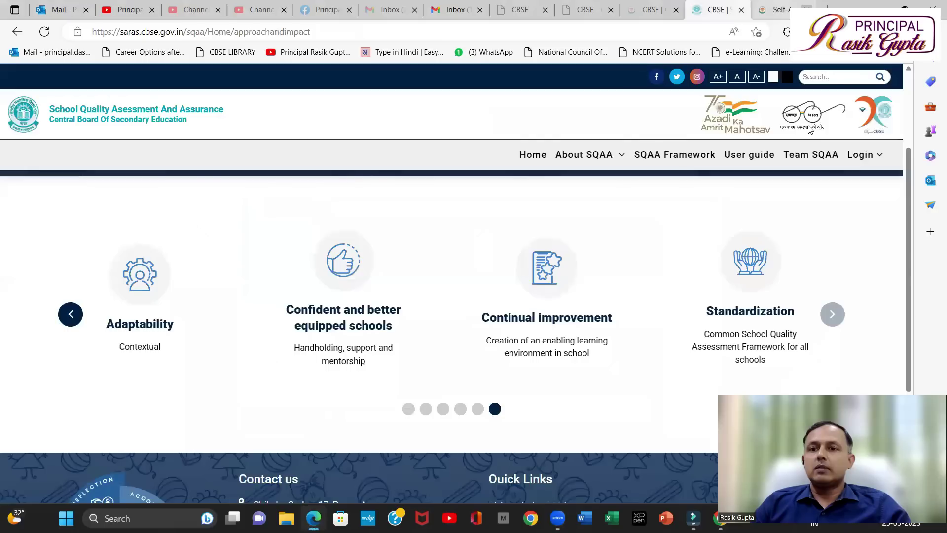
mouse_move(860, 154)
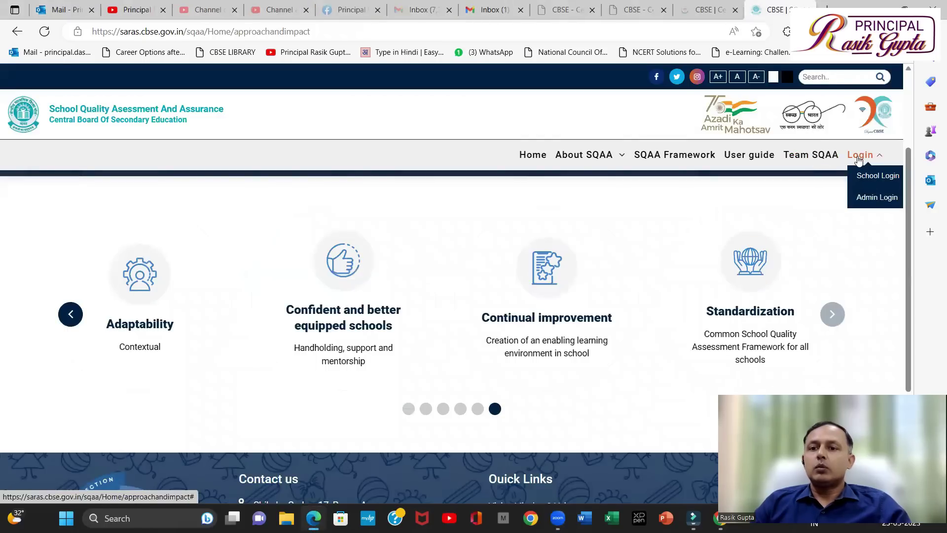
left_click(866, 177)
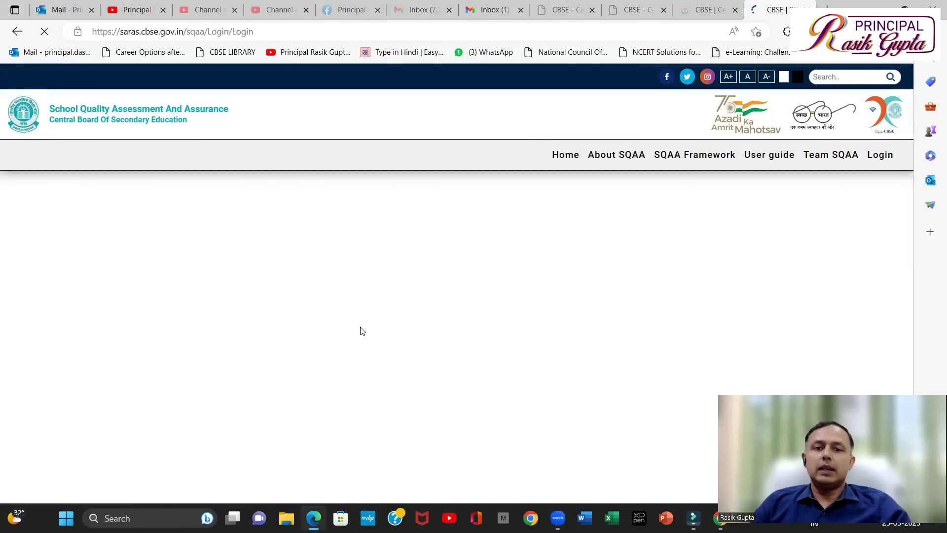
scroll(406, 345, "down", 3)
Sign in to the school account with its affiliation number, LOC password and the displayed captcha
left_click(406, 293)
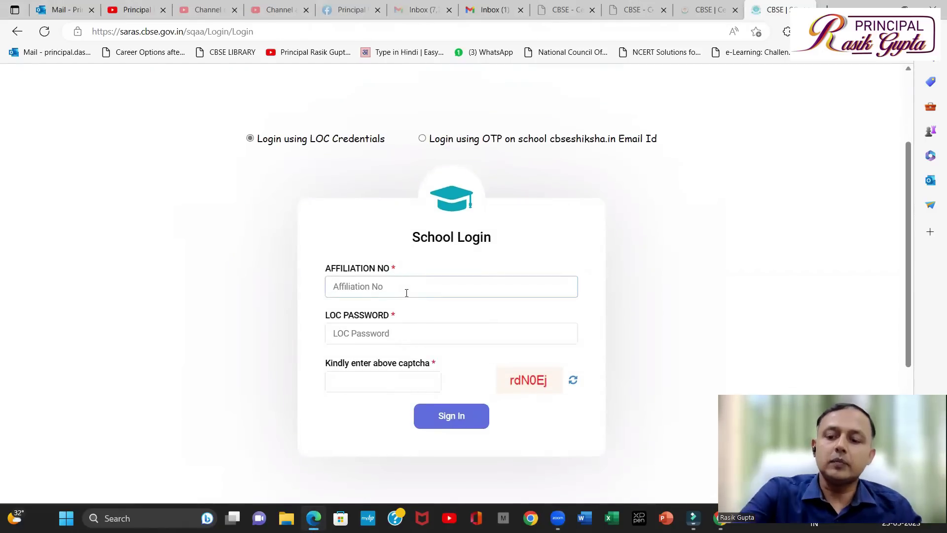
type("1630")
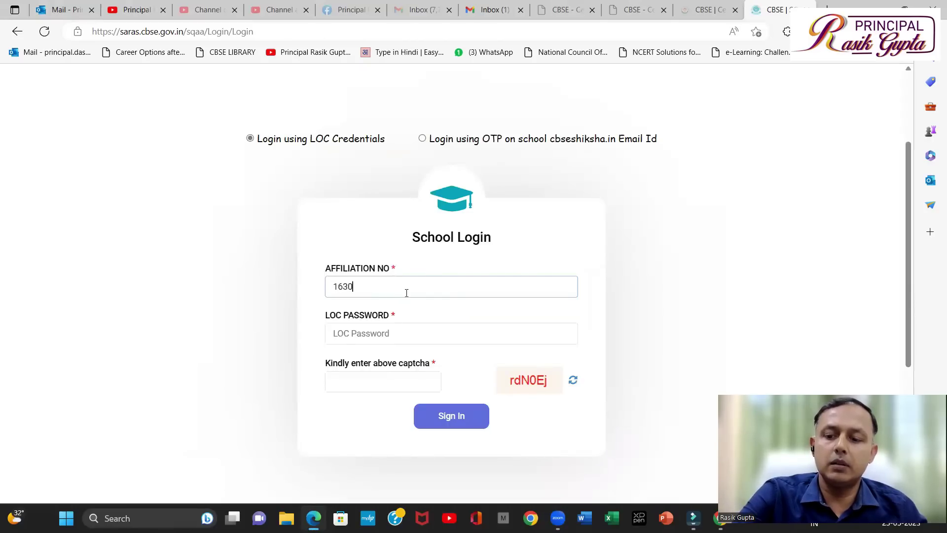
type("599")
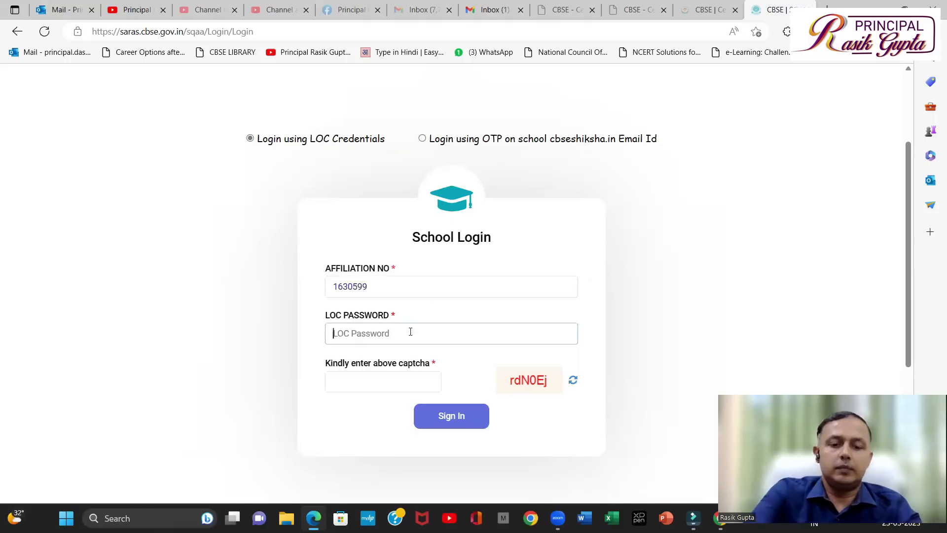
scroll(410, 331, "down", 1)
type("*****")
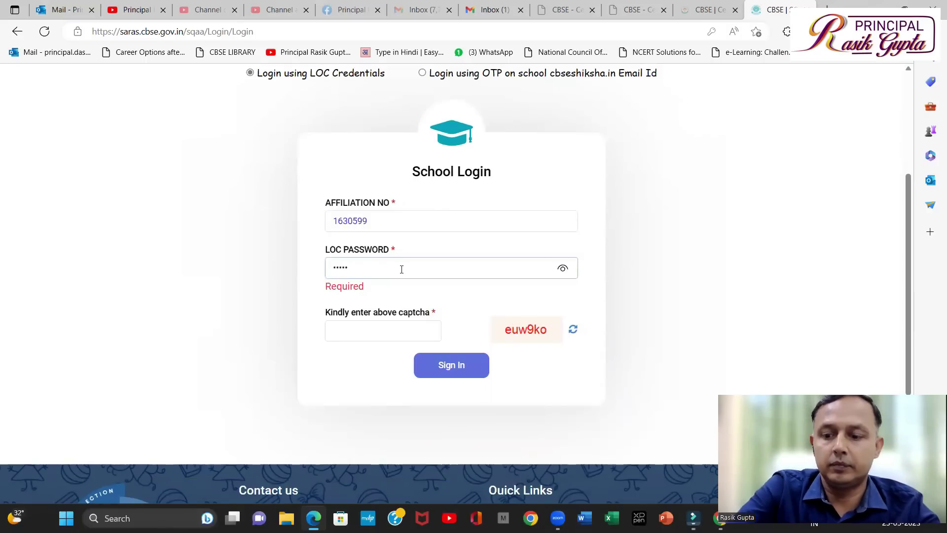
left_click(401, 332)
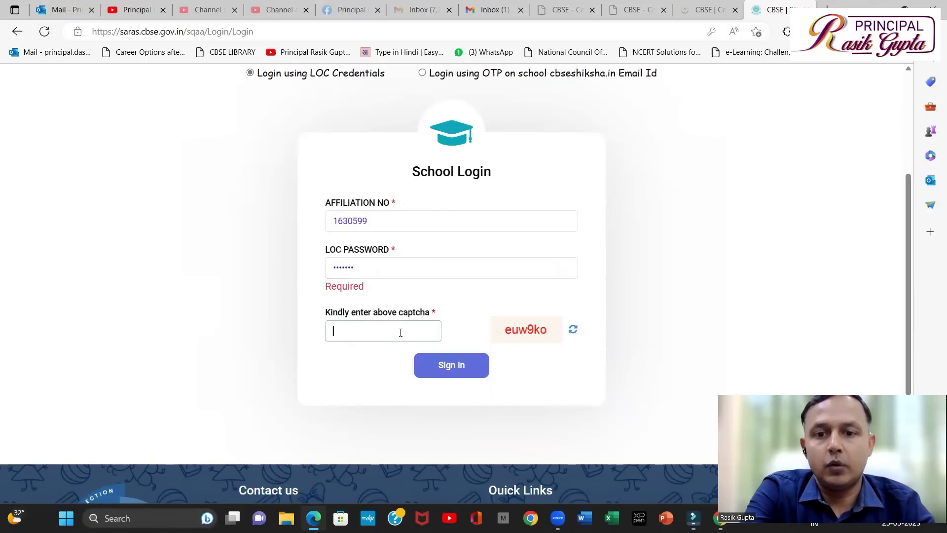
type("euw9ko")
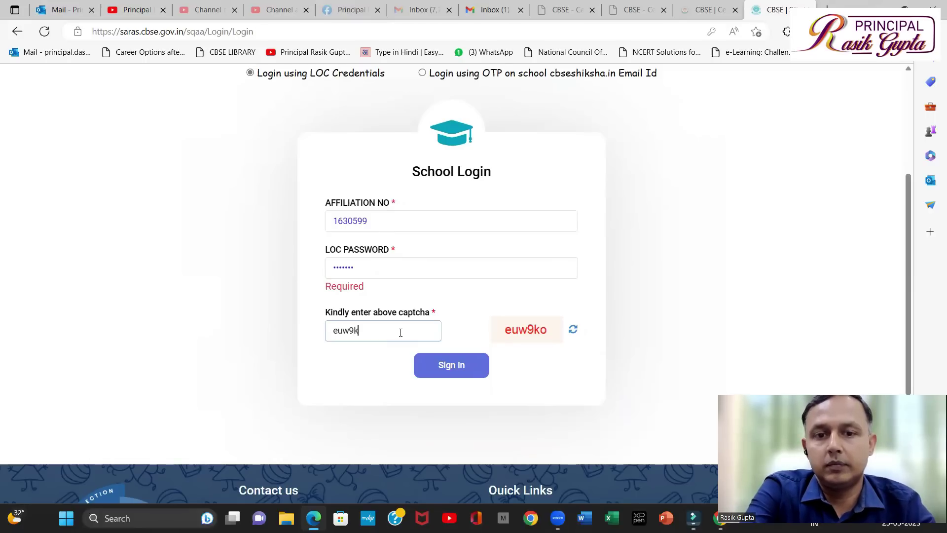
left_click(429, 365)
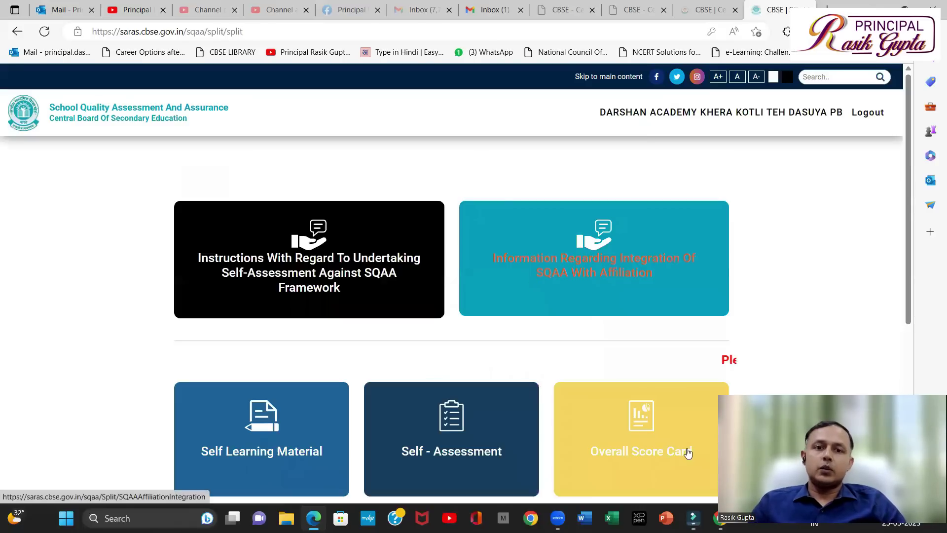
Open the instructions for undertaking self-assessment against the SQAA framework and read the School Library example for standard 2.1.2
scroll(830, 272, "down", 1)
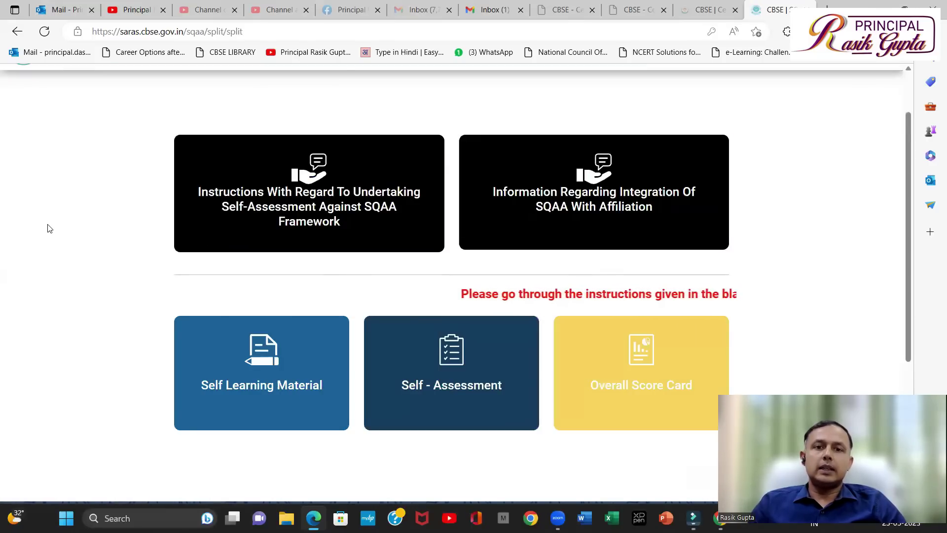
scroll(39, 229, "up", 1)
scroll(40, 229, "down", 1)
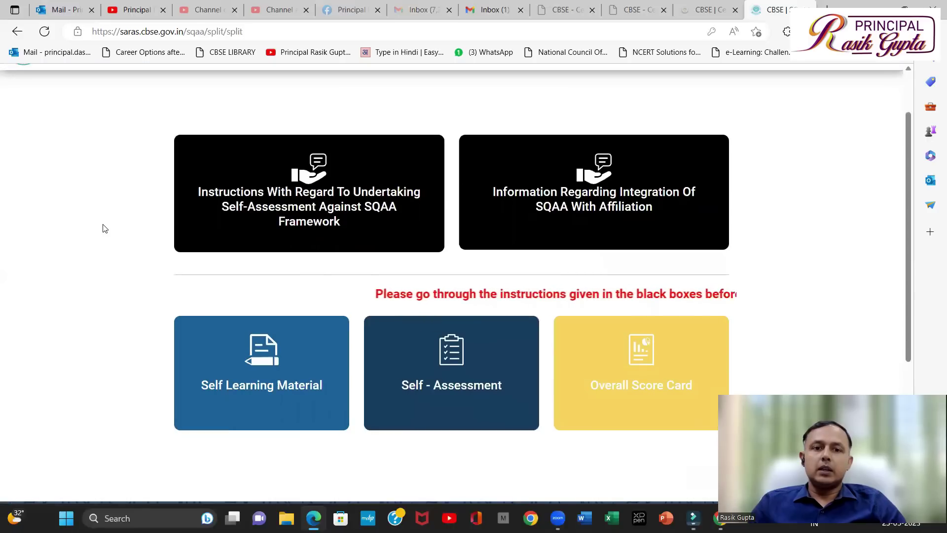
left_click(361, 220)
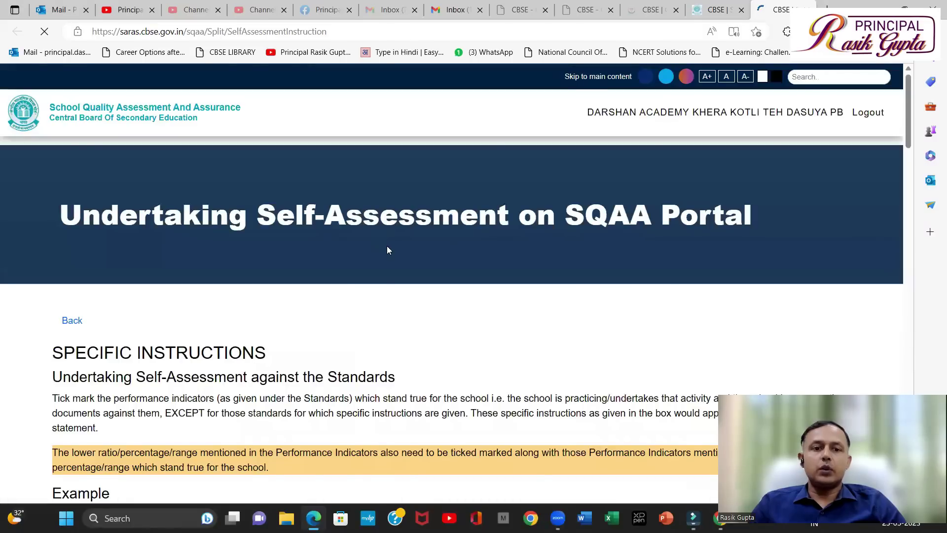
scroll(386, 246, "down", 5)
scroll(388, 247, "down", 3)
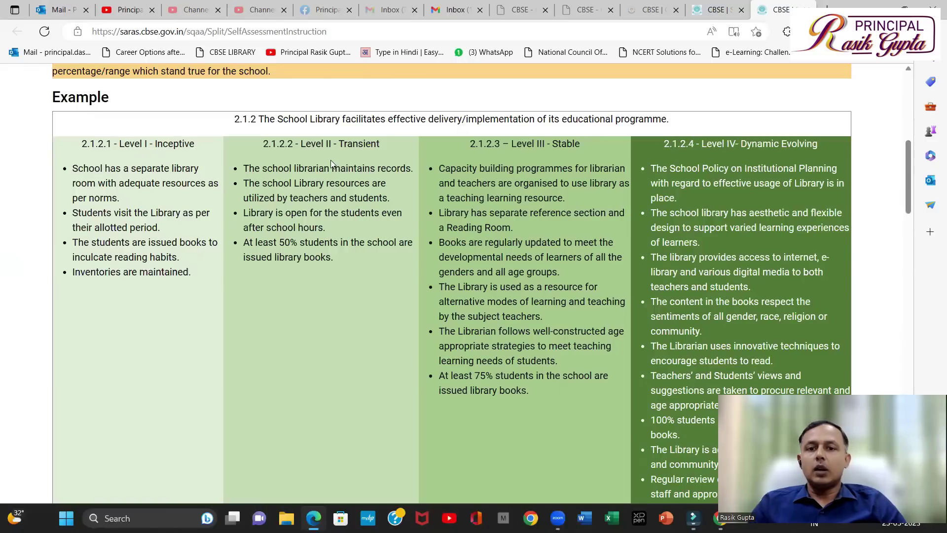
Review the example's ticked library indicators and the scoring criteria, and close the instructions page
scroll(713, 189, "down", 10)
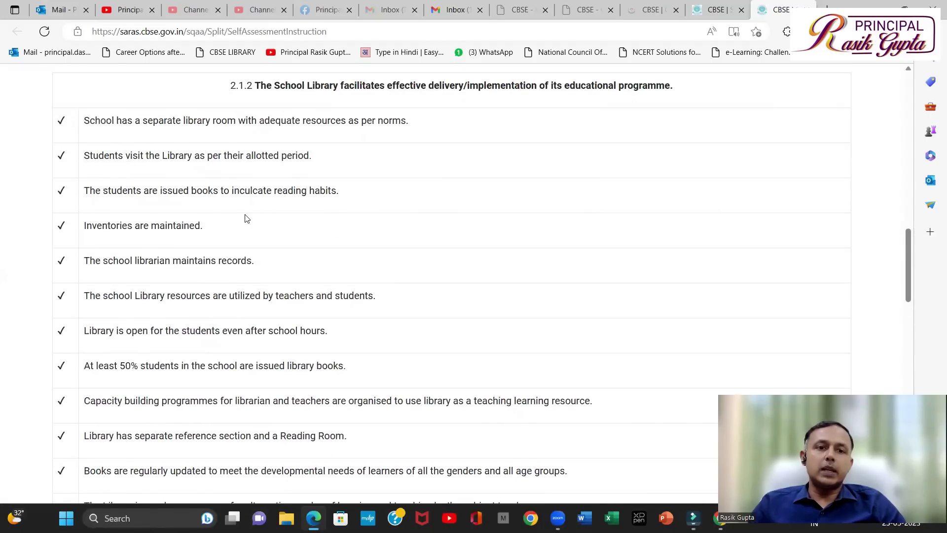
scroll(246, 219, "down", 7)
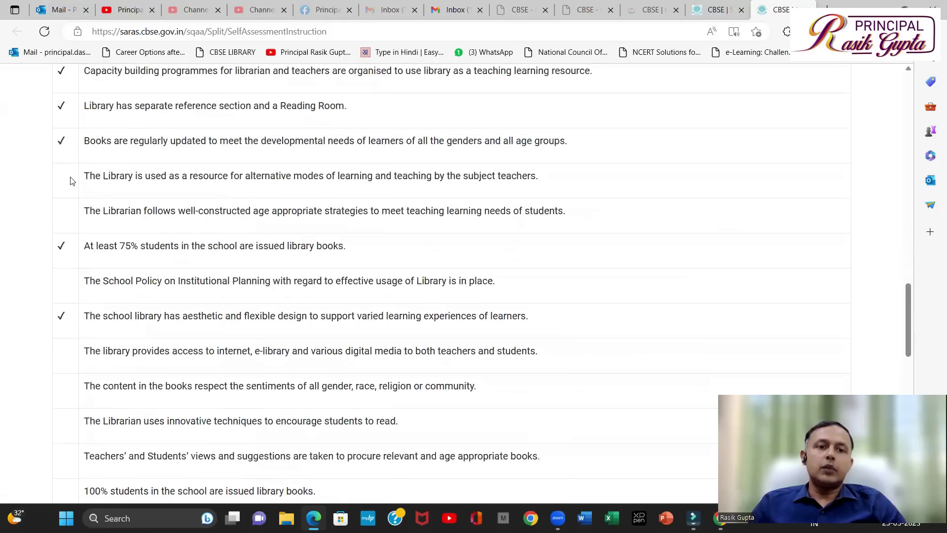
scroll(108, 237, "down", 8)
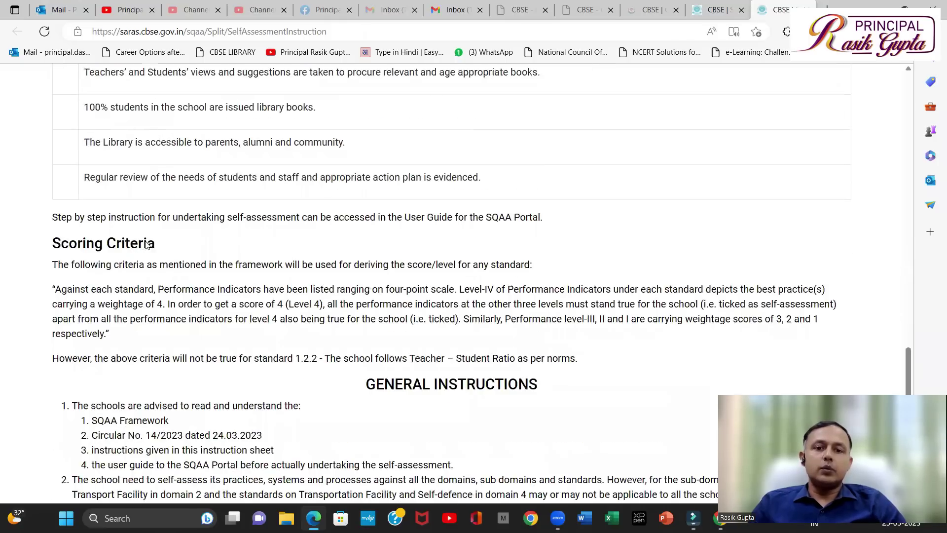
scroll(146, 245, "down", 1)
scroll(146, 245, "up", 8)
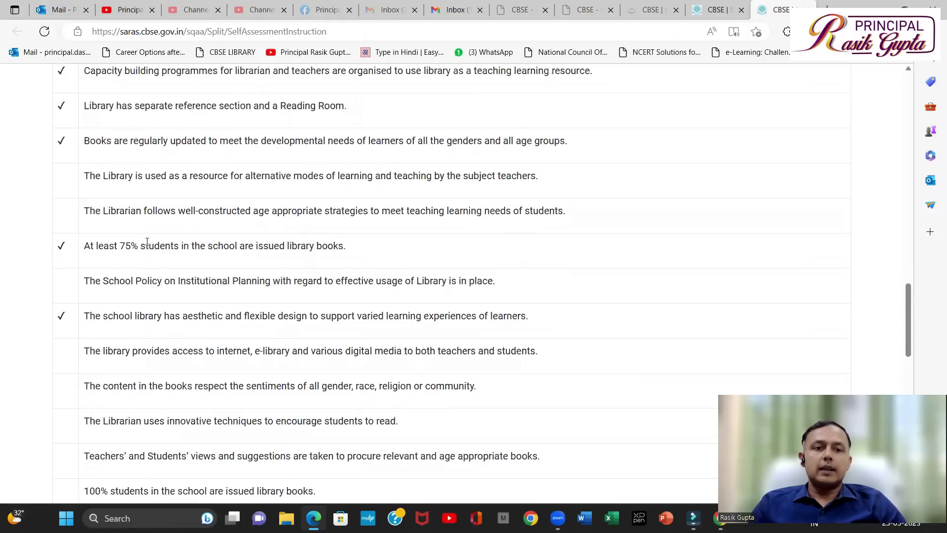
scroll(147, 242, "up", 15)
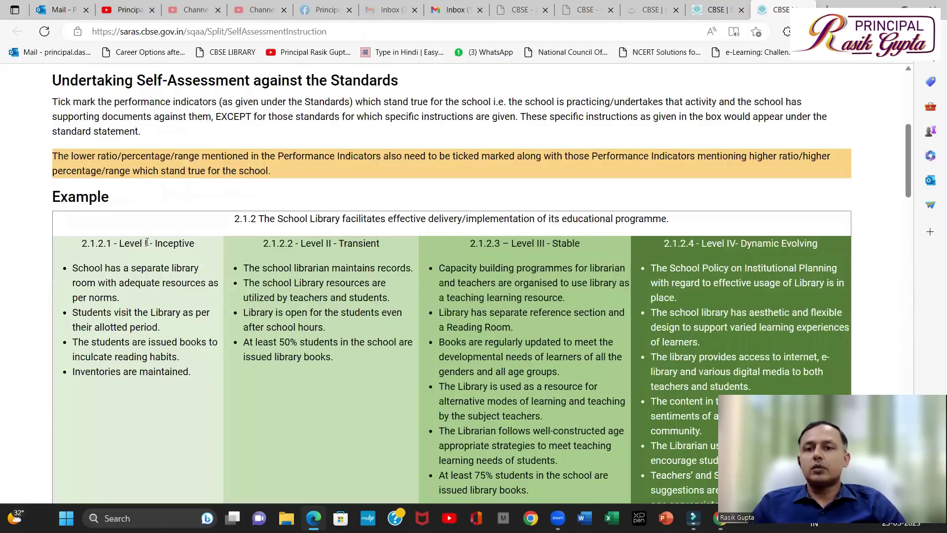
scroll(661, 92, "up", 6)
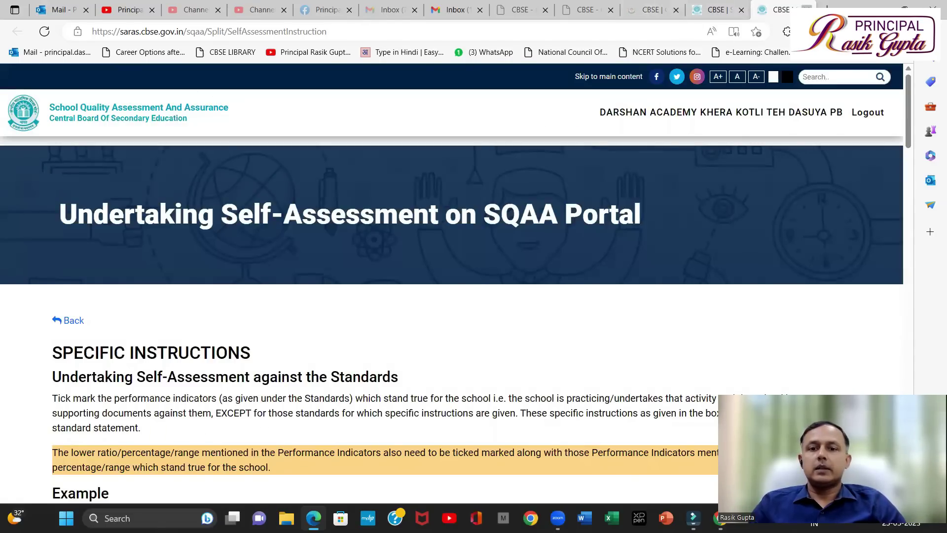
left_click(807, 10)
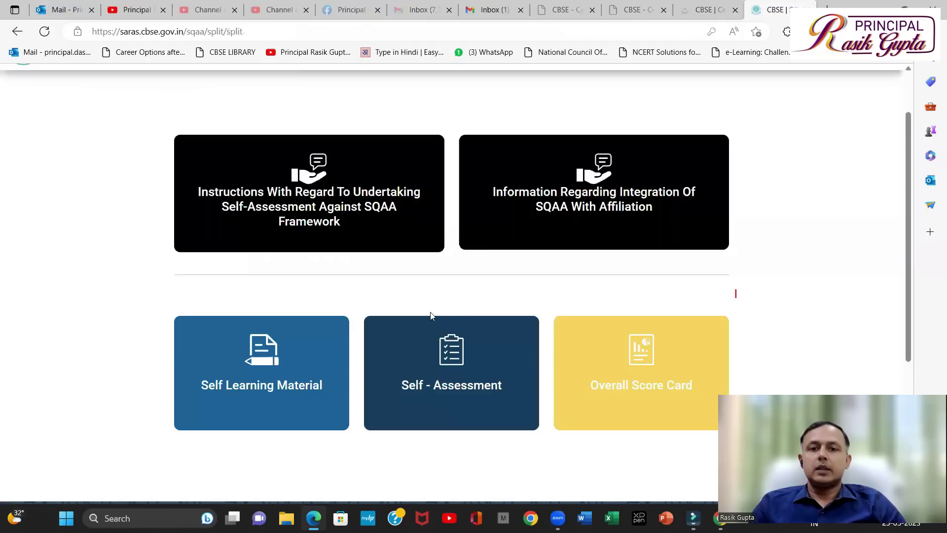
View the information on integration of SQAA with affiliation and close that page
left_click(542, 224)
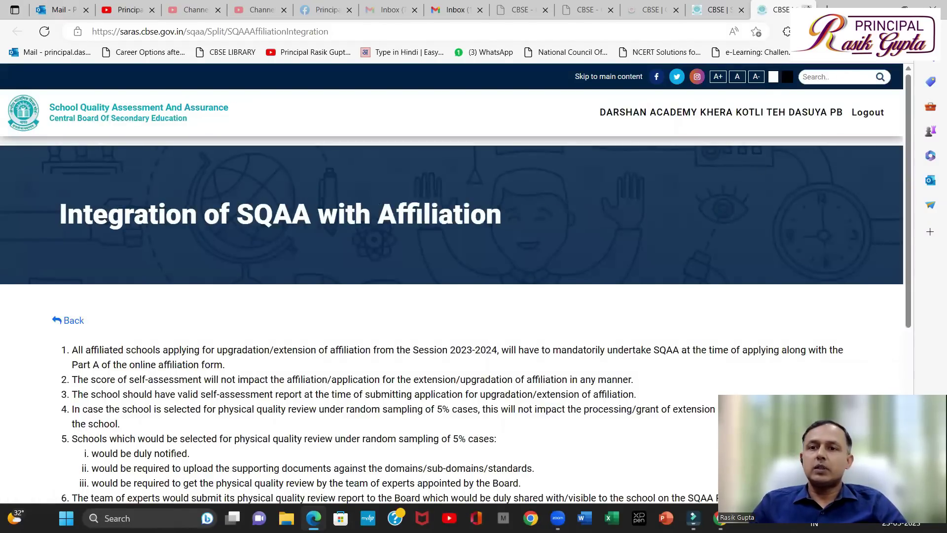
left_click(807, 8)
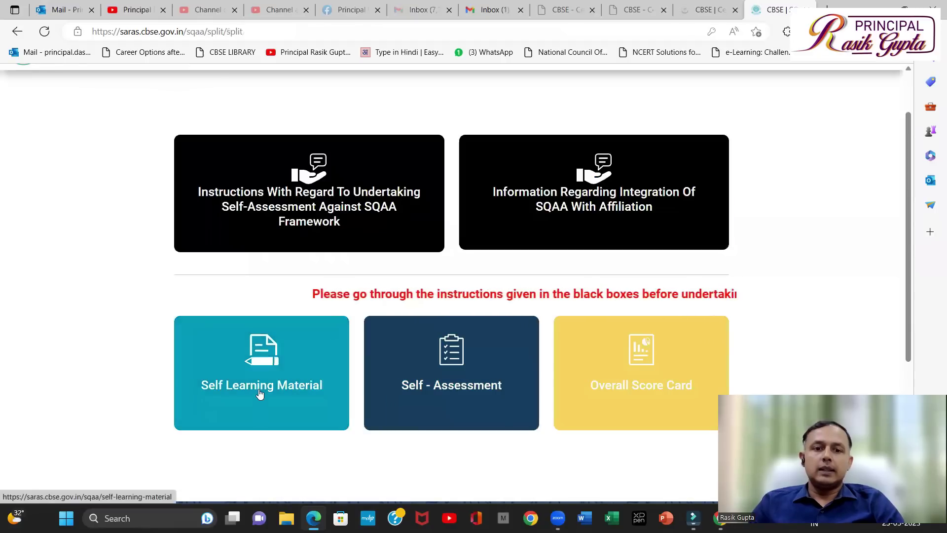
Open the Spirit of SQAA module in the self learning material and look through its Teaser, Concept Introduction and remaining sections
left_click(260, 392)
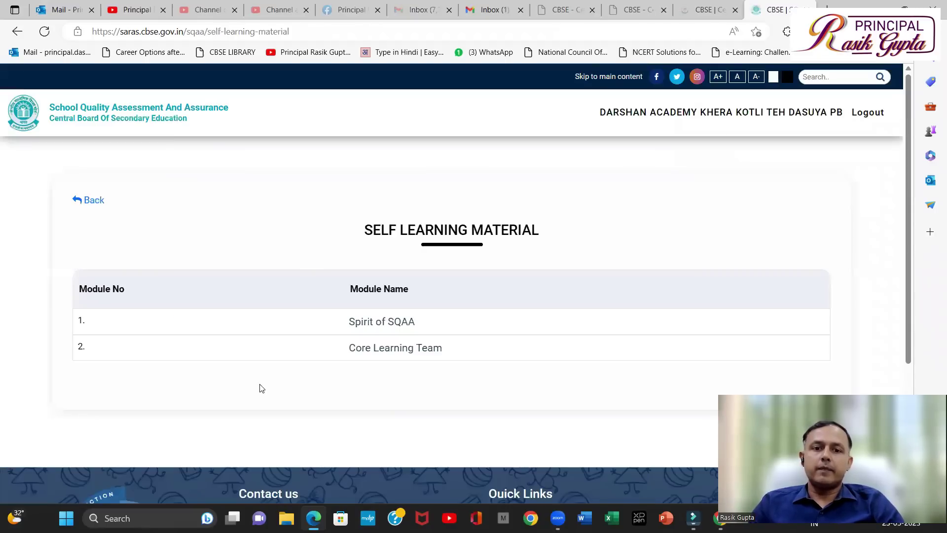
left_click(381, 323)
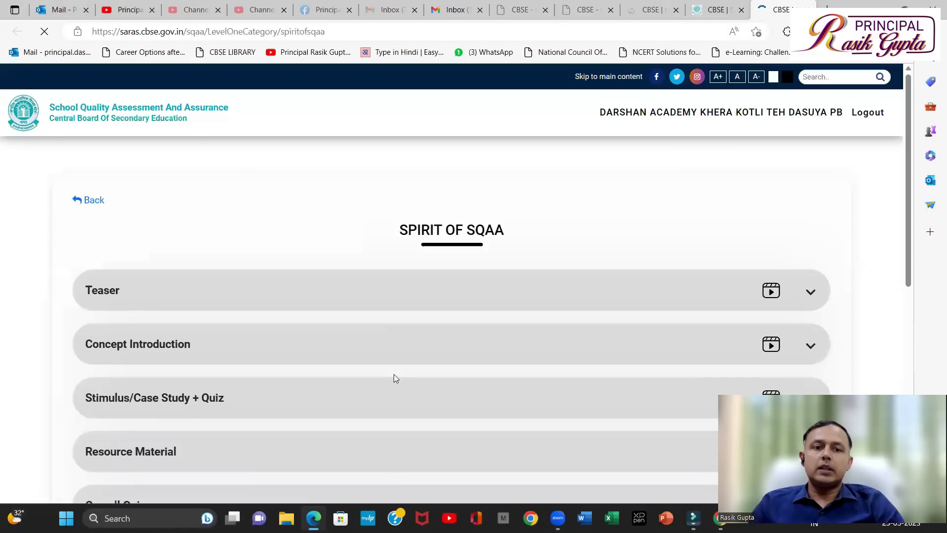
scroll(572, 294, "down", 3)
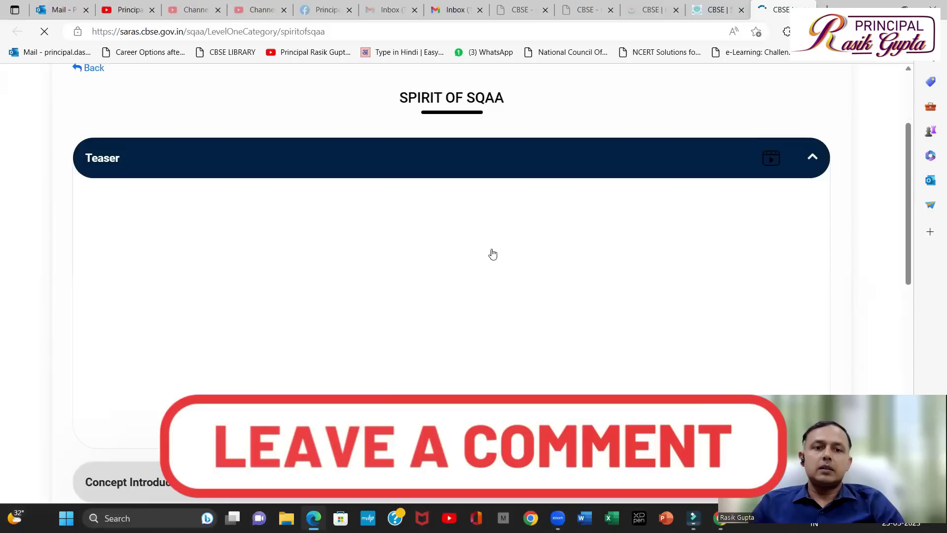
scroll(492, 254, "down", 3)
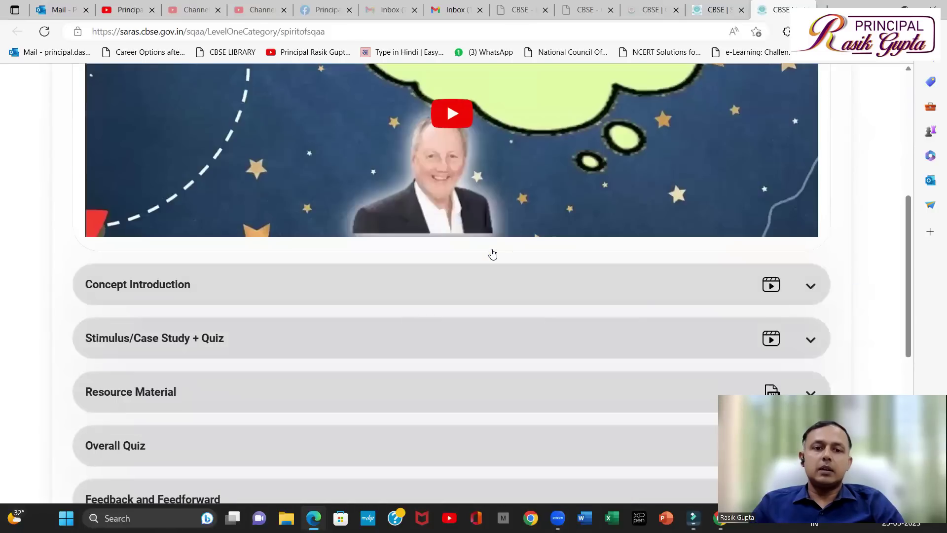
left_click(811, 291)
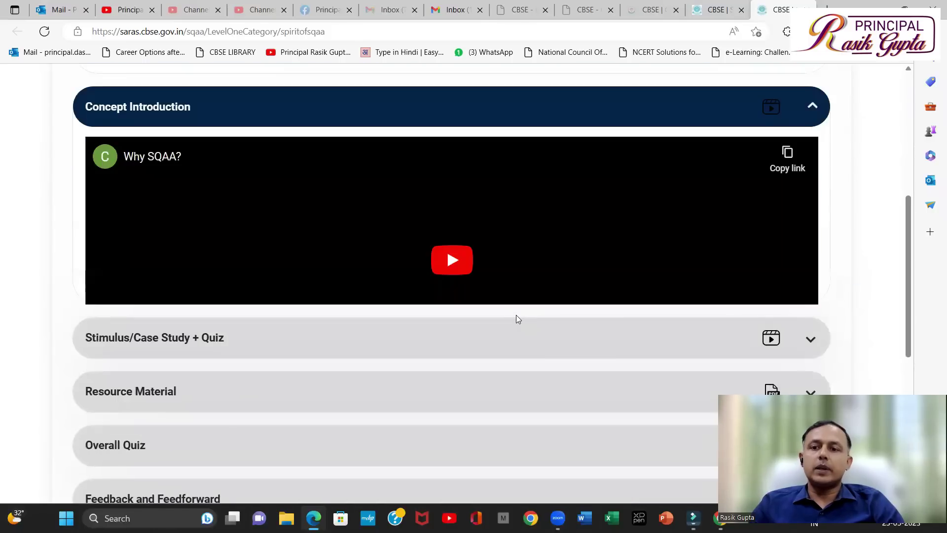
scroll(488, 311, "down", 5)
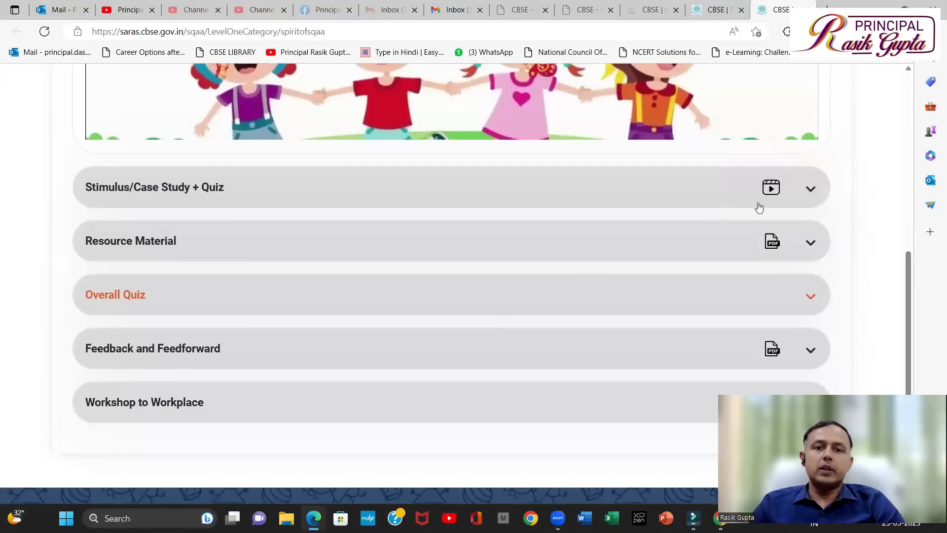
View the Stimulus/Case Study section of the Spirit of SQAA module, open its Overall Quiz, and close the module page
left_click(811, 193)
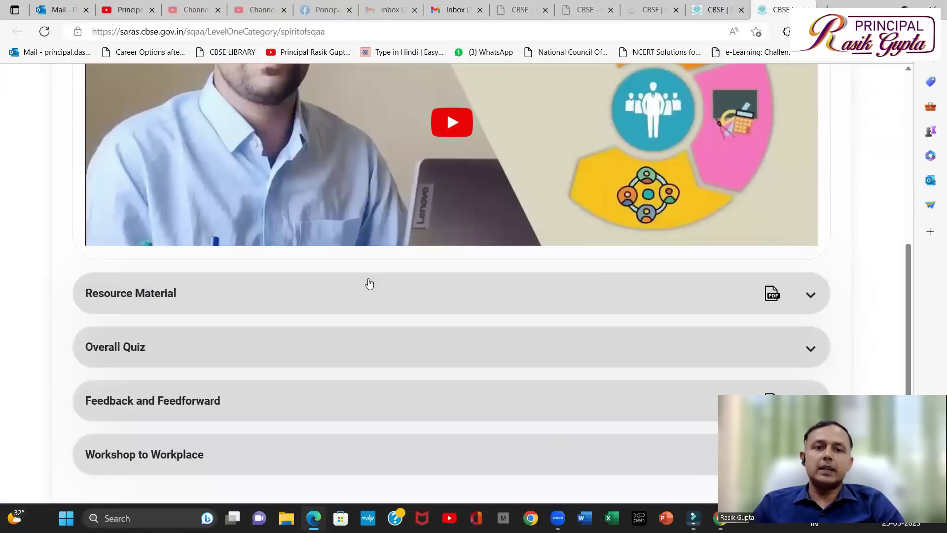
scroll(369, 283, "up", 3)
scroll(369, 283, "down", 4)
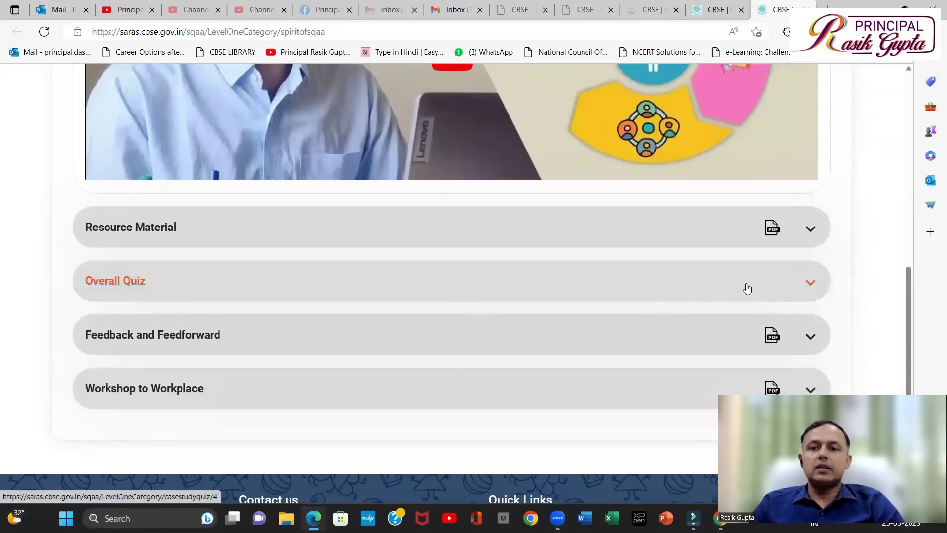
left_click(812, 286)
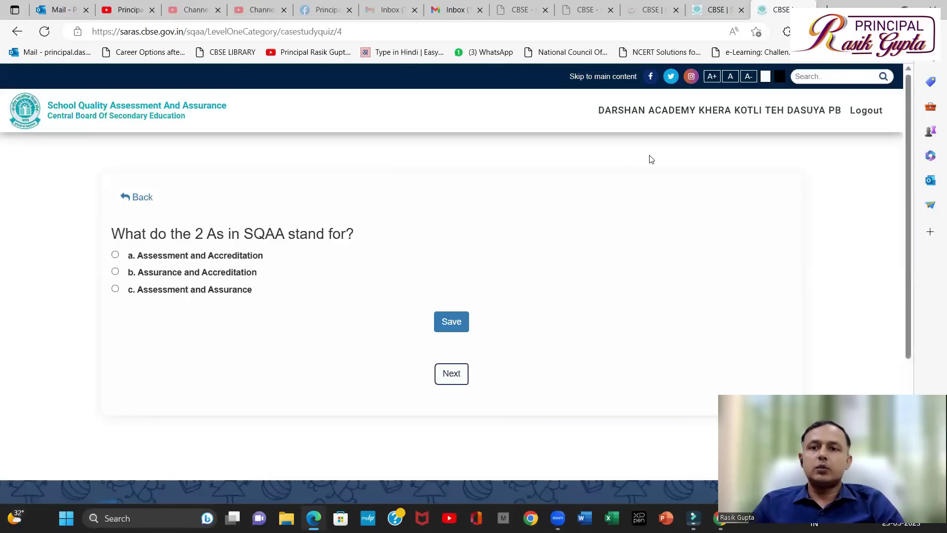
left_click(807, 8)
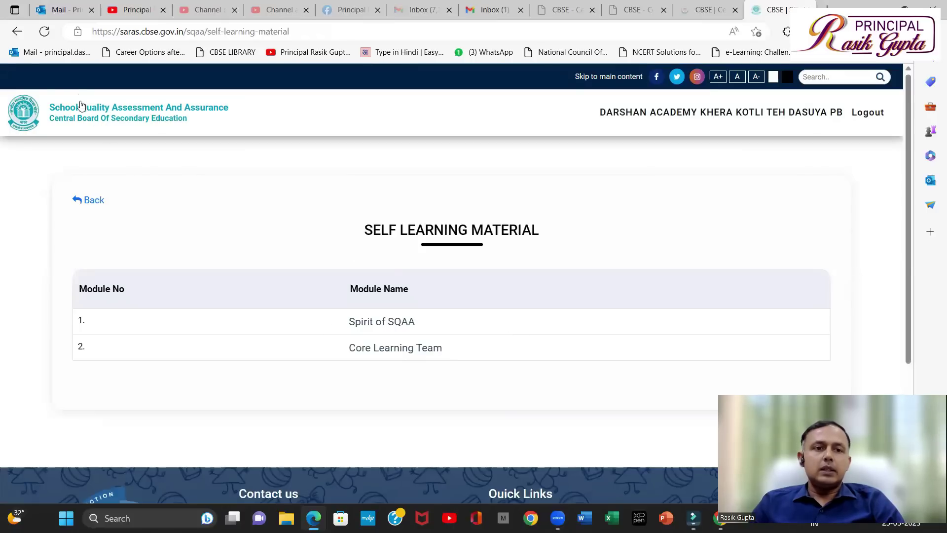
Go from the self learning material to the Self-Assessment page and start the Curriculum, Pedagogy and Assessment domain
left_click(17, 32)
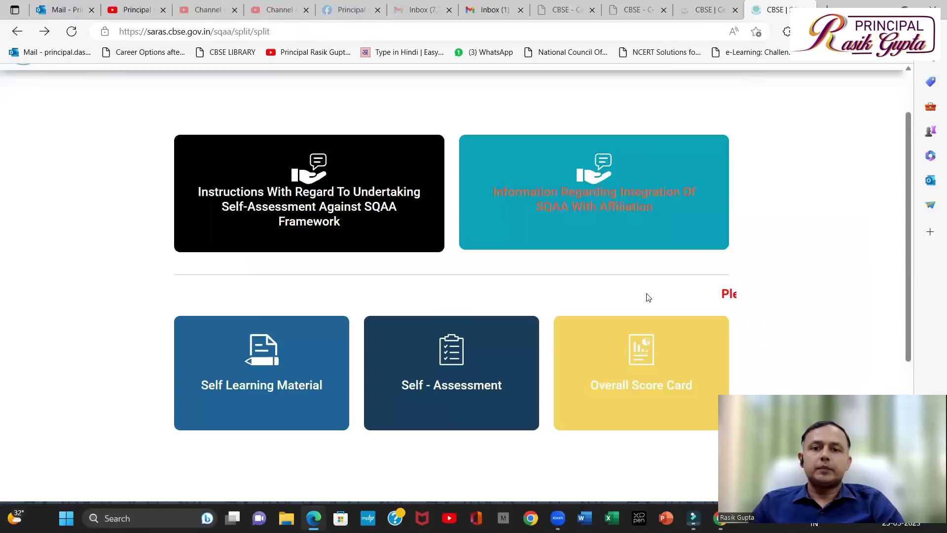
left_click(452, 379)
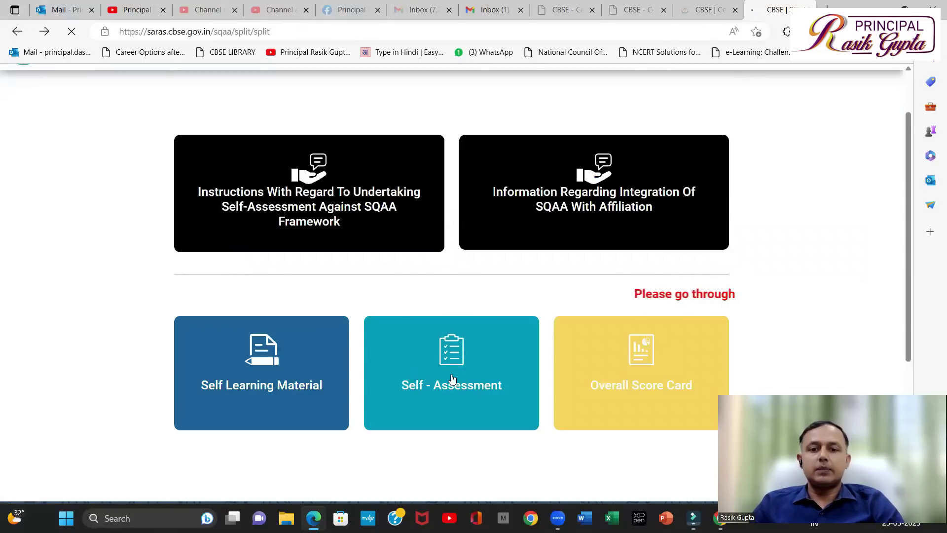
scroll(362, 355, "down", 4)
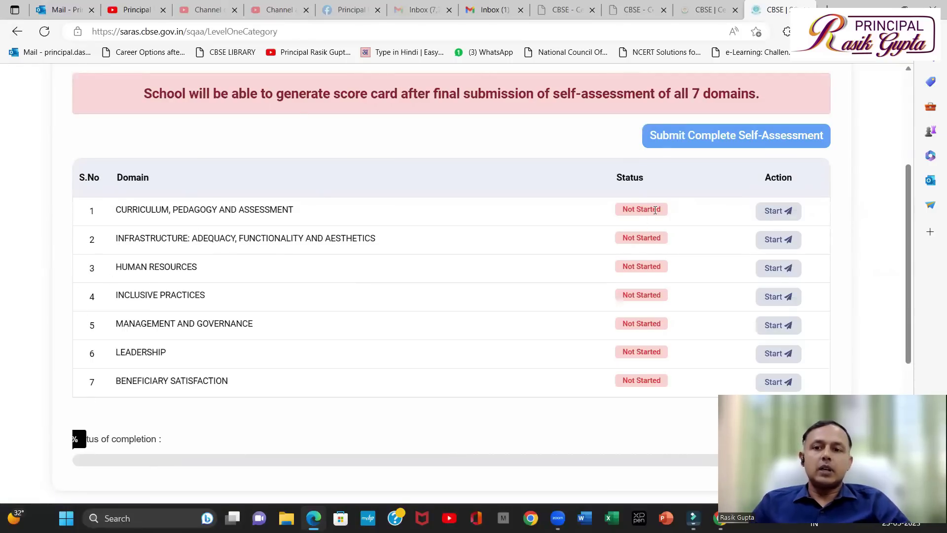
left_click(782, 212)
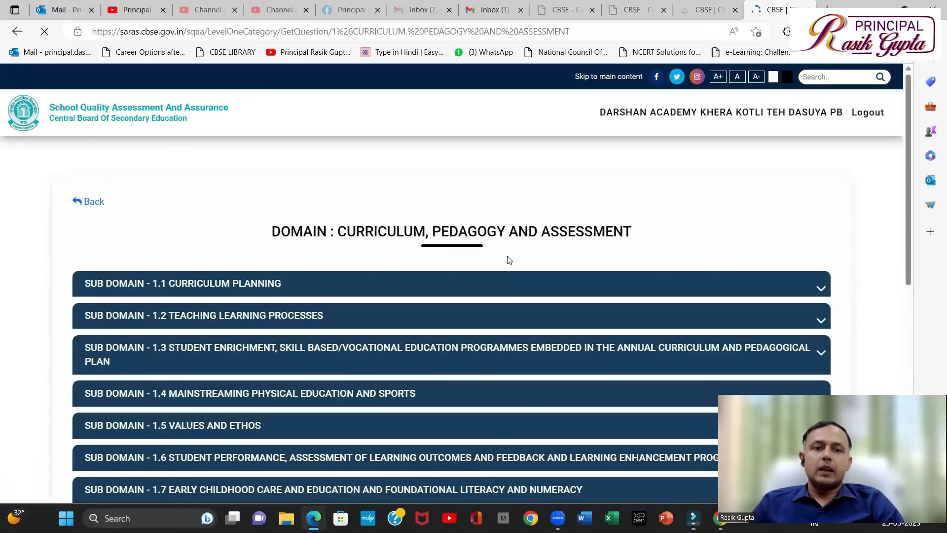
Expand sub domain 1.1 Curriculum Planning and view the indicators of standard 1.1.1 on NCF and NEP
scroll(321, 242, "down", 1)
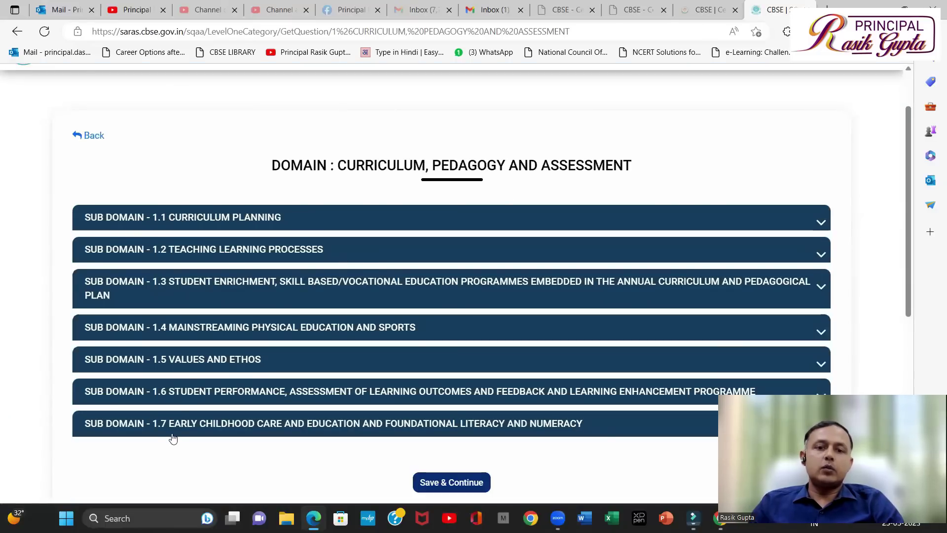
scroll(241, 377, "down", 1)
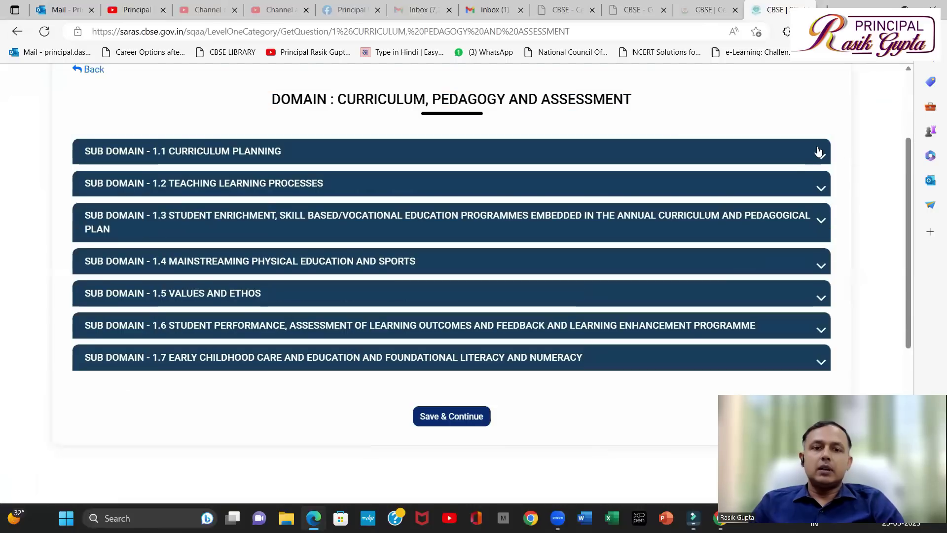
left_click(818, 152)
scroll(404, 262, "up", 1)
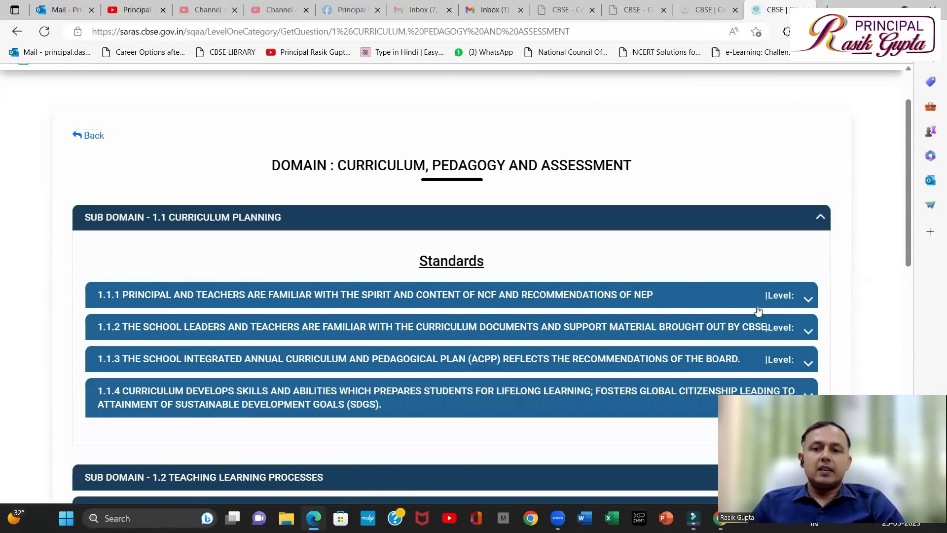
scroll(395, 247, "down", 3)
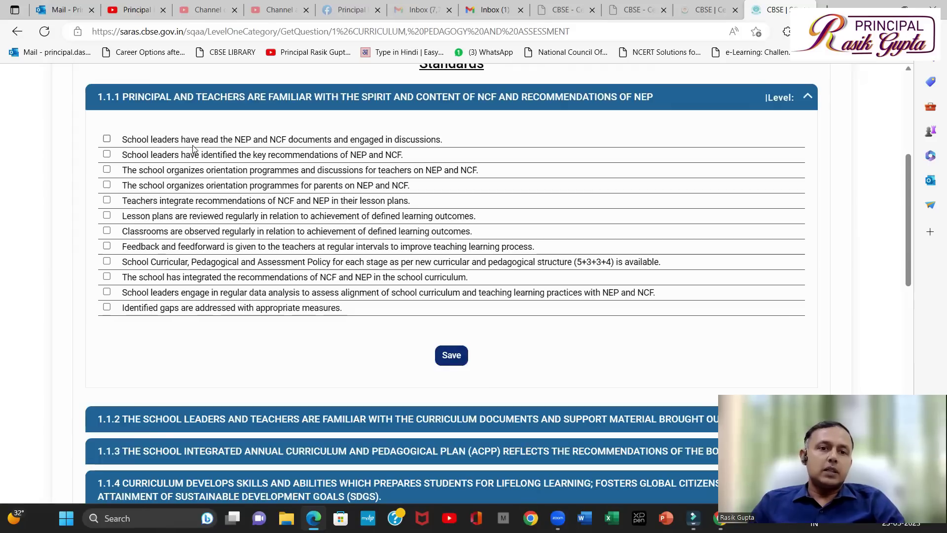
scroll(217, 186, "up", 1)
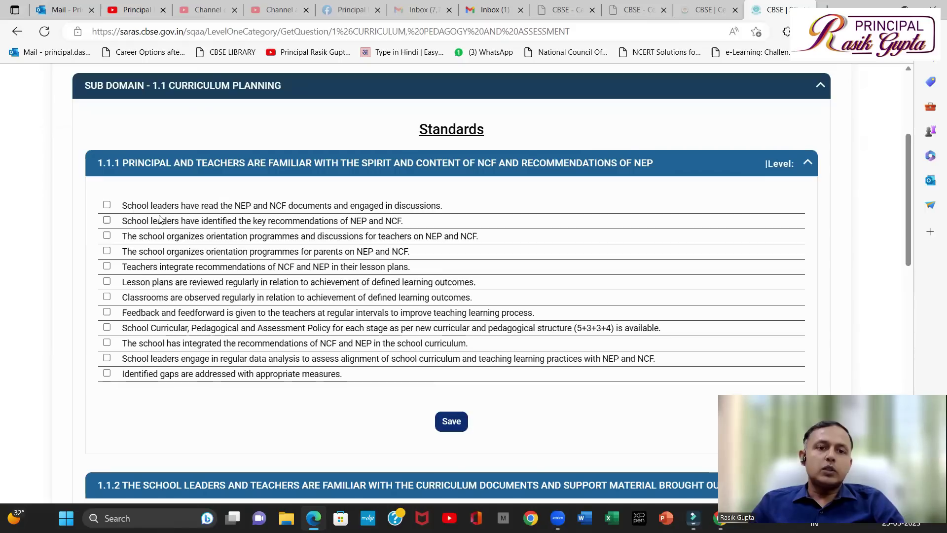
Try ticking the first two indicators of standard 1.1.1 one at a time, clearing each one again
left_click(107, 206)
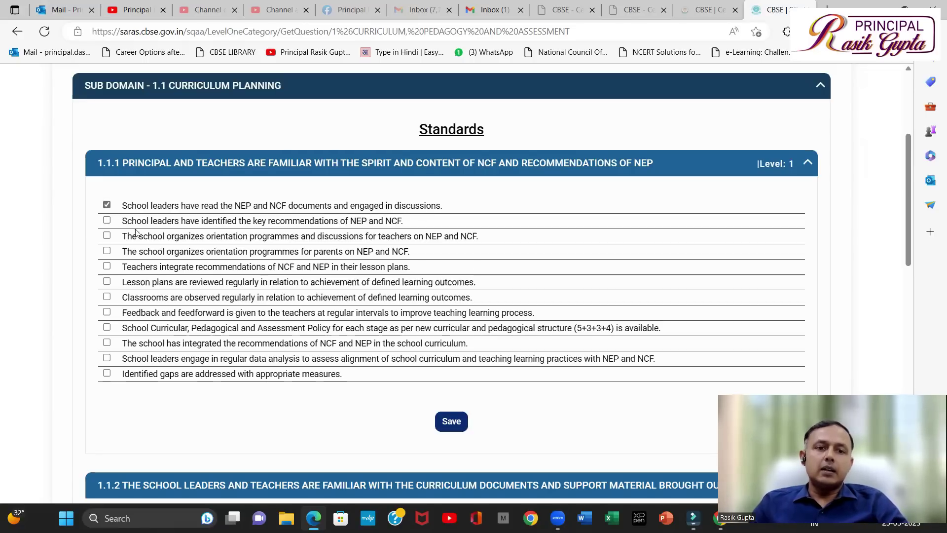
left_click(108, 207)
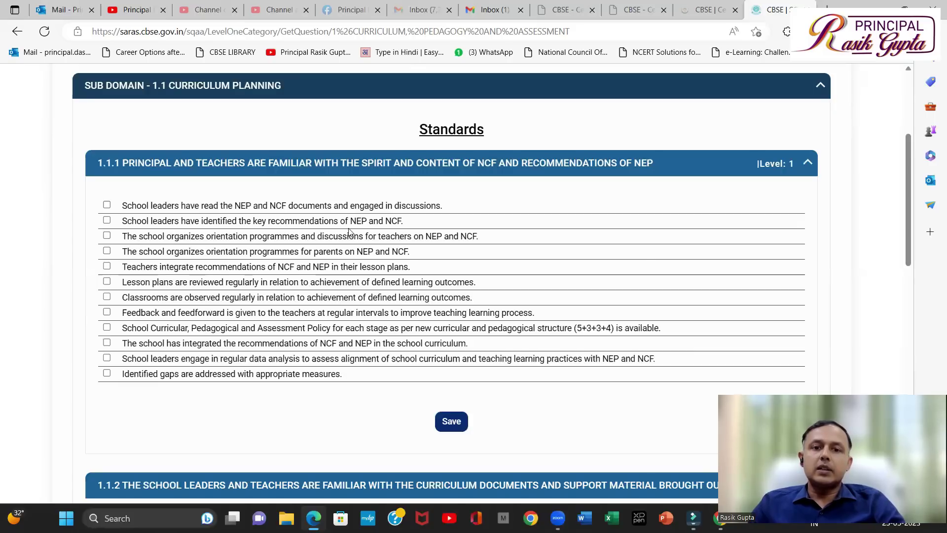
left_click(107, 221)
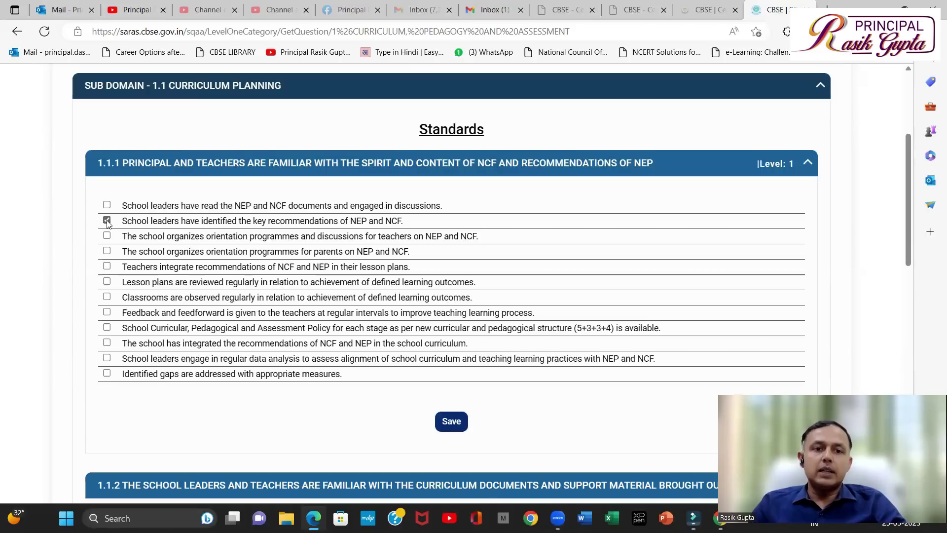
left_click(107, 221)
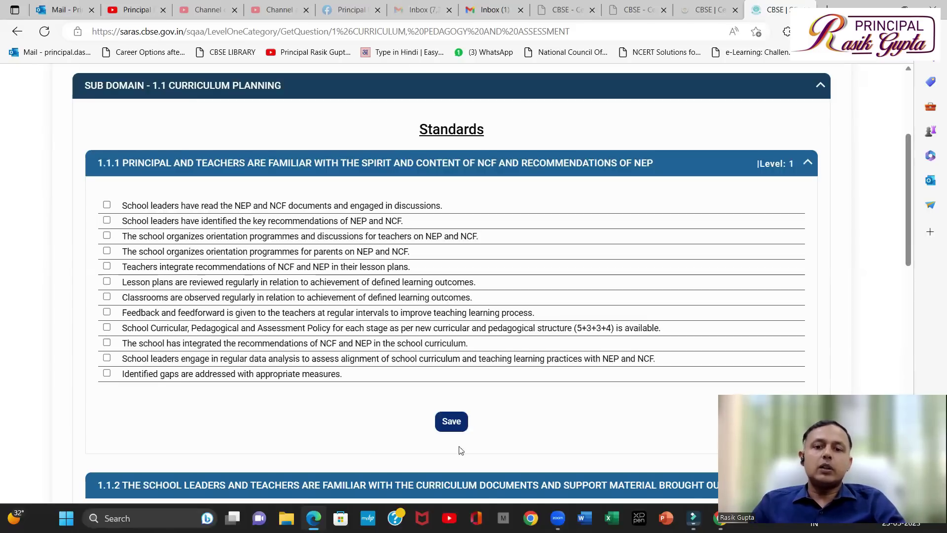
Expand standard 1.1.2 on curriculum documents, read its indicators, and look through the rest of the domain page
scroll(457, 431, "down", 2)
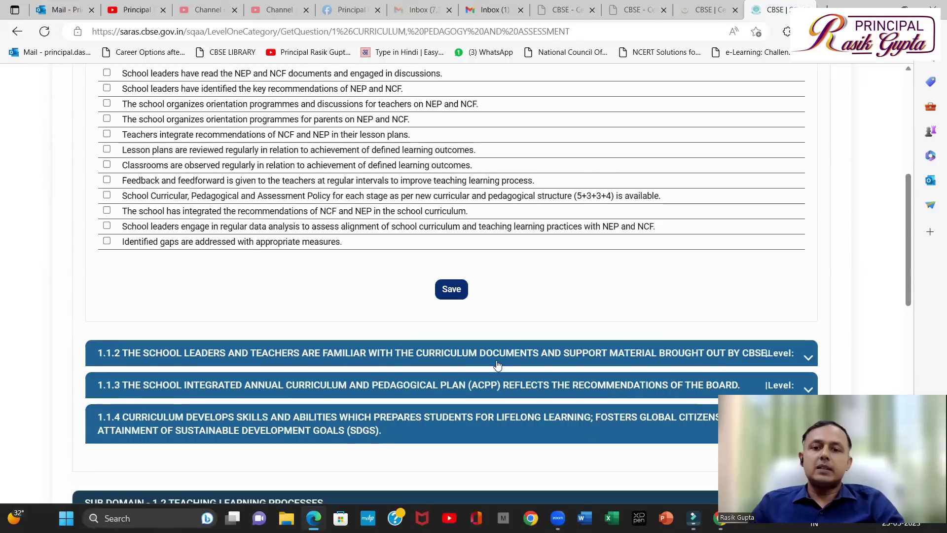
left_click(497, 365)
scroll(498, 364, "up", 2)
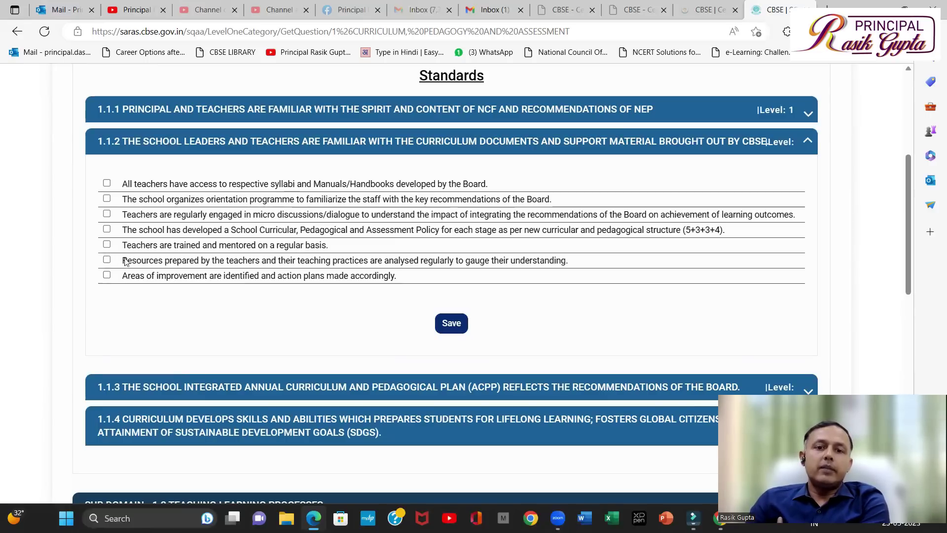
scroll(384, 367, "down", 9)
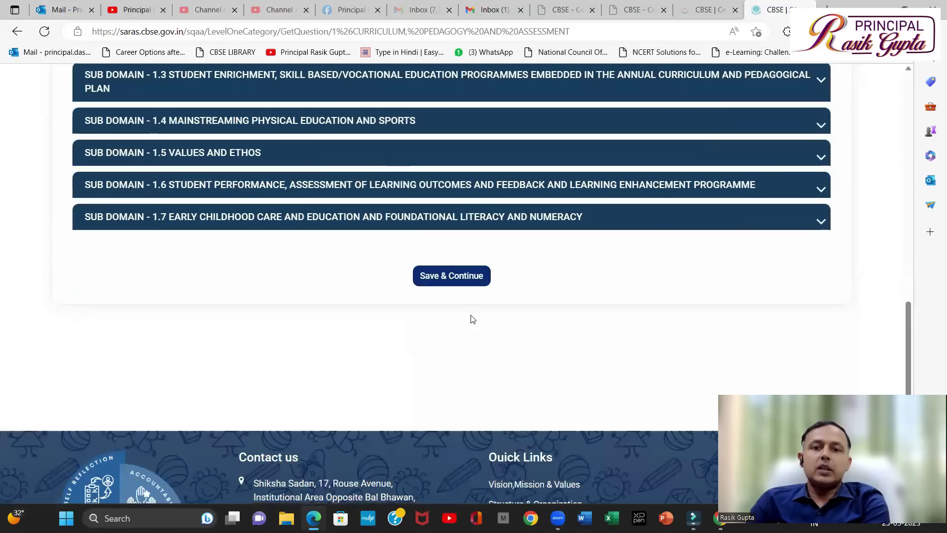
scroll(438, 341, "down", 3)
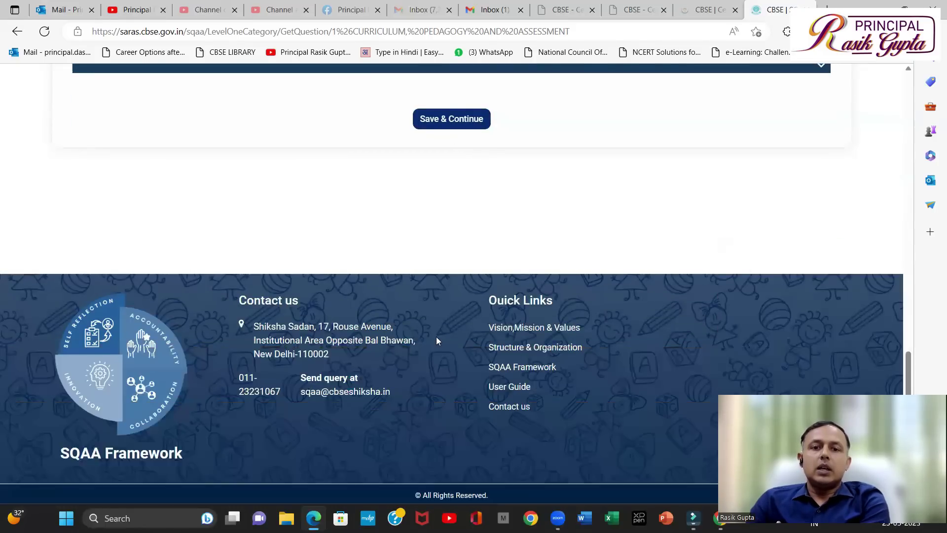
scroll(438, 340, "up", 15)
scroll(438, 340, "up", 3)
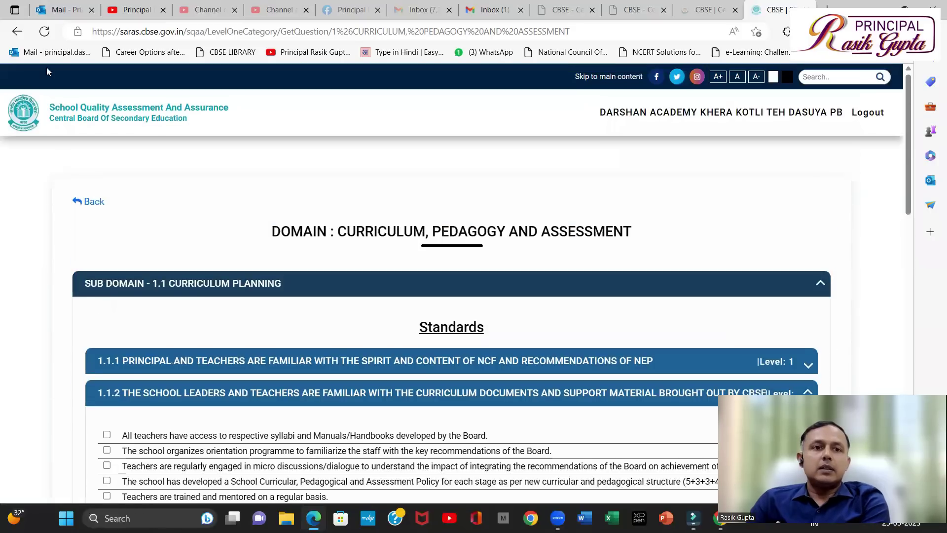
Return to the self-assessment overview and examine the seven domains' statuses, the completion bar and the final submission option
key("alt+Left")
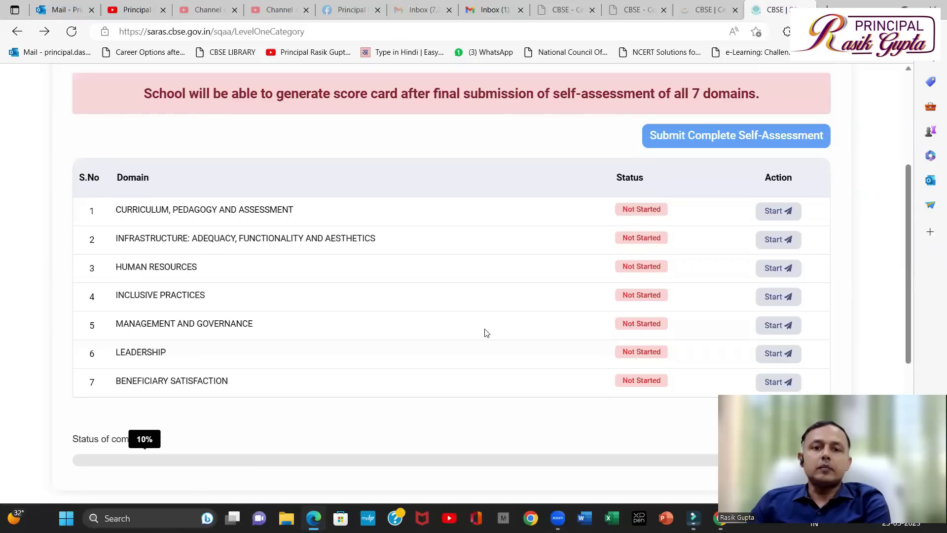
scroll(484, 333, "down", 3)
scroll(572, 336, "up", 2)
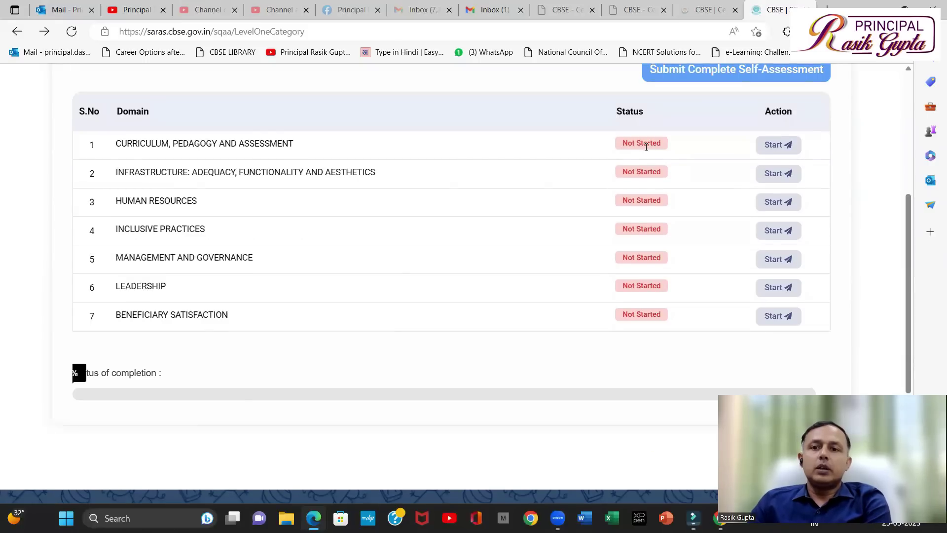
scroll(427, 356, "down", 1)
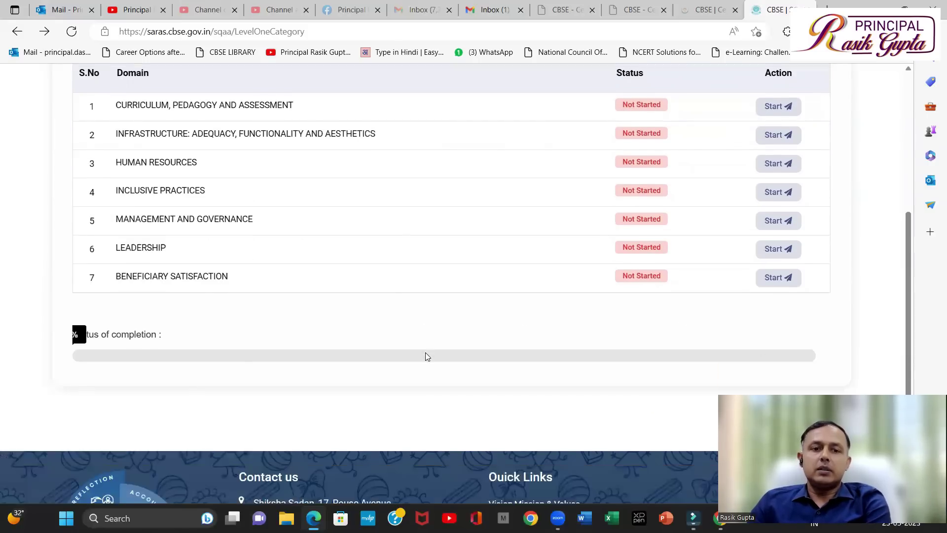
scroll(427, 356, "down", 2)
scroll(425, 354, "up", 5)
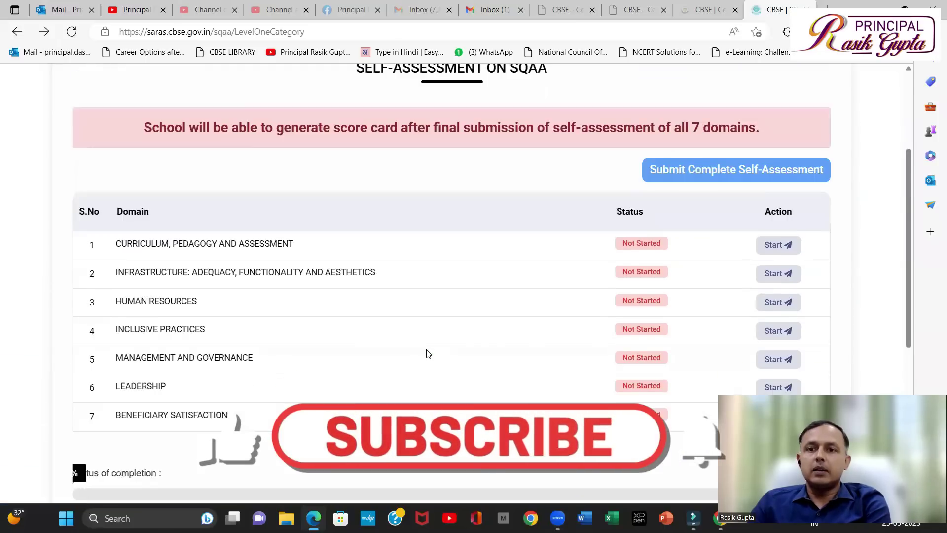
scroll(427, 354, "up", 1)
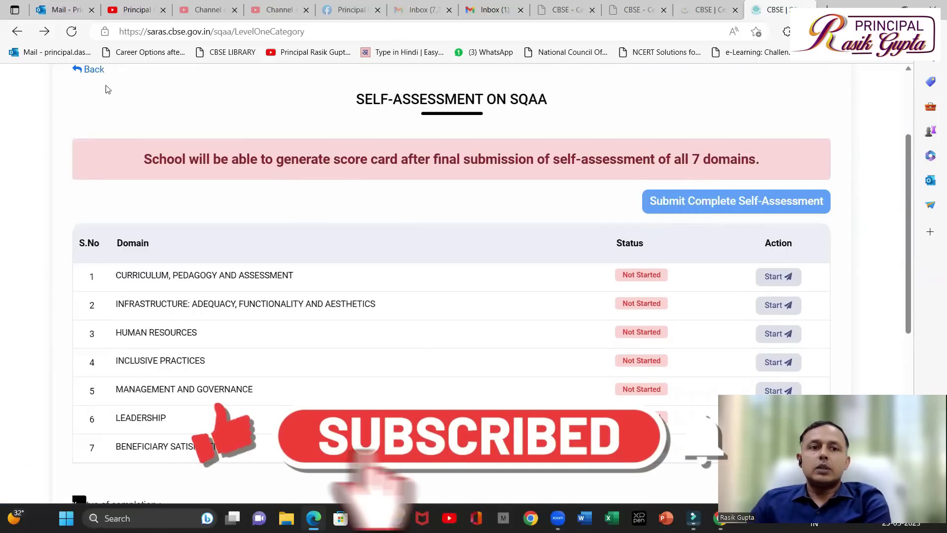
Open the Overall Score Card and examine the Domain Wise Maturity Level table and the Maturity Level Details
left_click(17, 31)
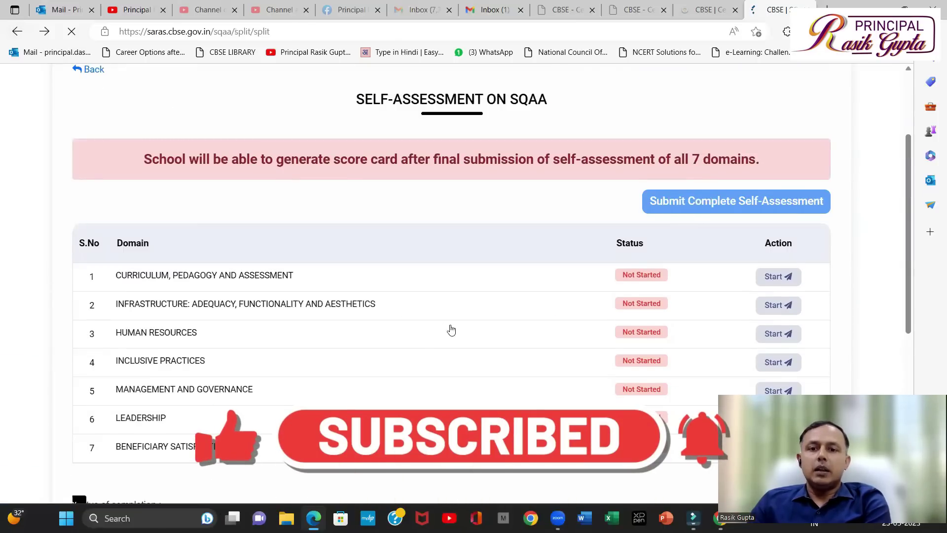
scroll(567, 345, "down", 1)
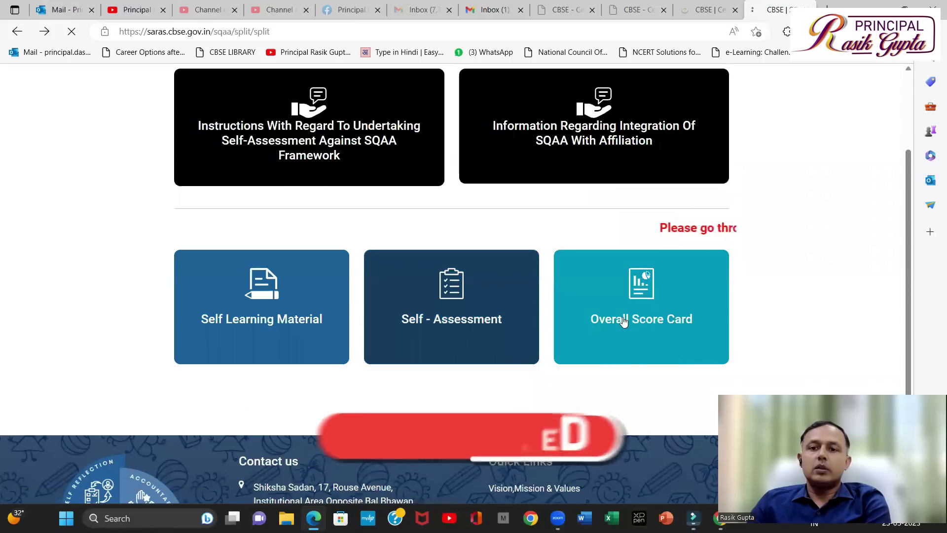
left_click(624, 321)
scroll(611, 325, "down", 4)
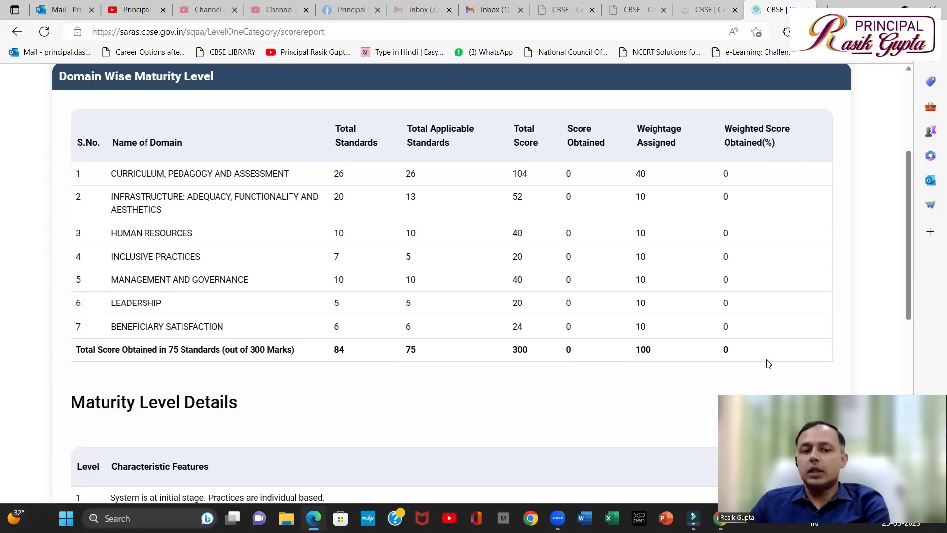
scroll(768, 363, "down", 6)
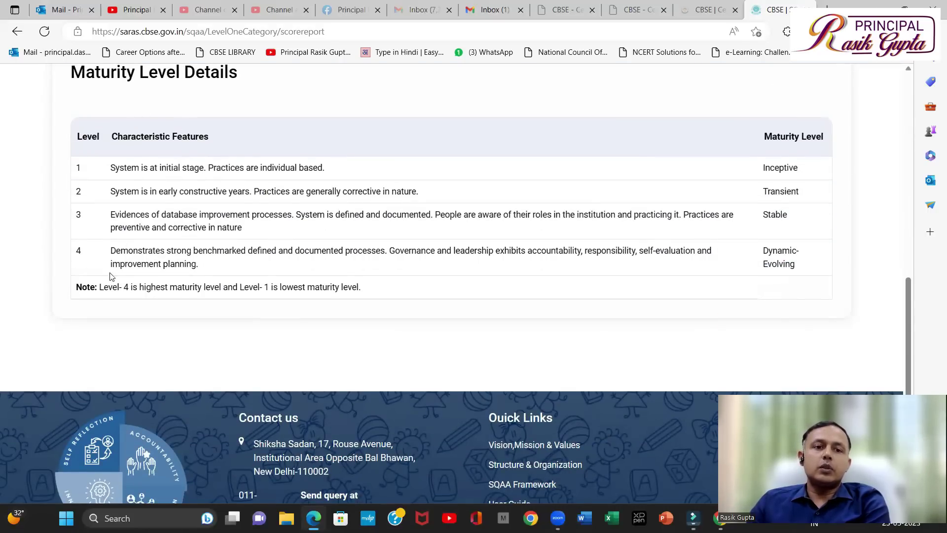
scroll(153, 283, "down", 1)
scroll(153, 283, "up", 7)
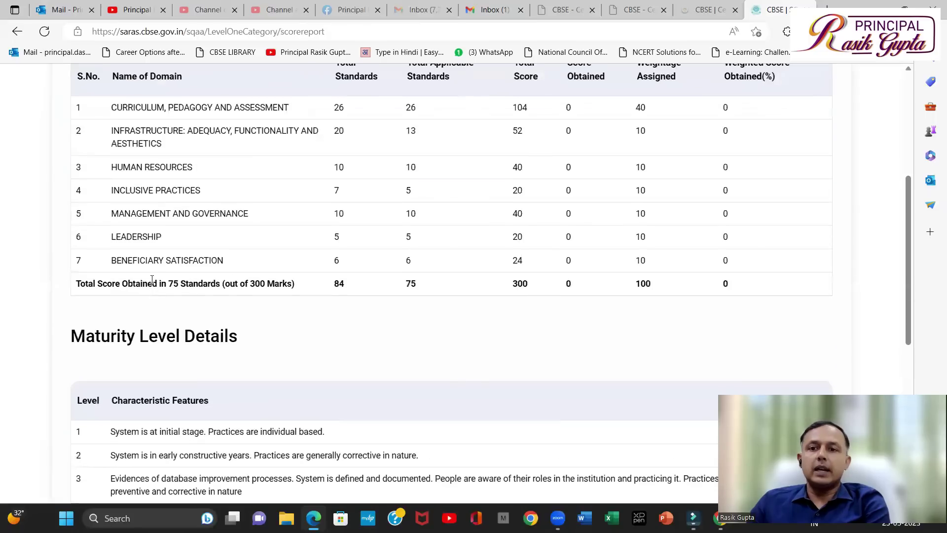
scroll(152, 279, "up", 1)
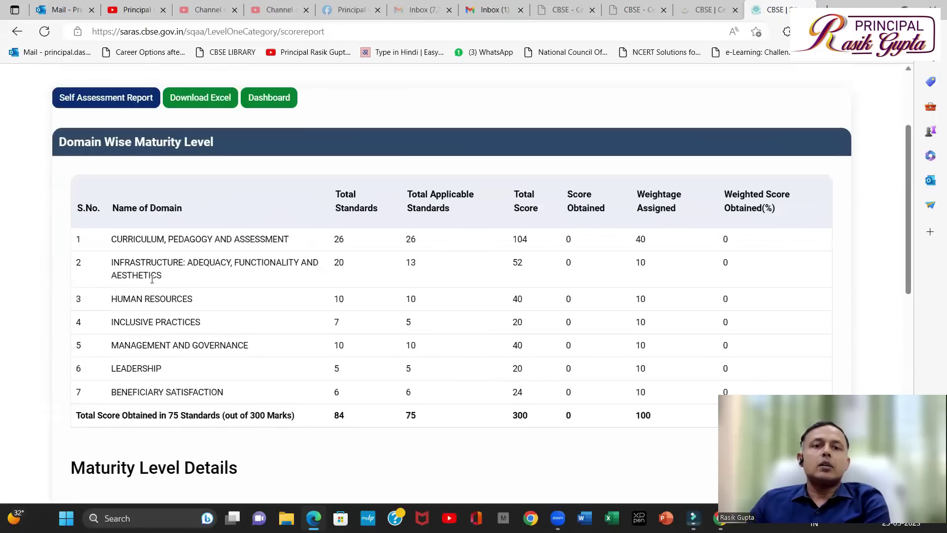